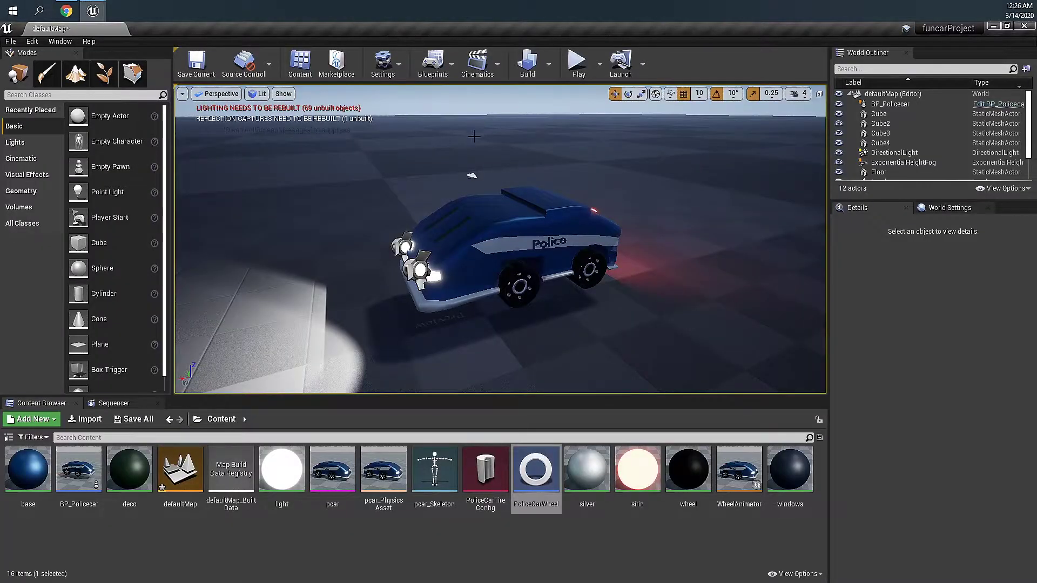
# Fly the view in toward the police car and open the base material for editing
pyautogui.moveTo(492, 207); pyautogui.dragTo(463, 213, button='right')
pyautogui.press('w')
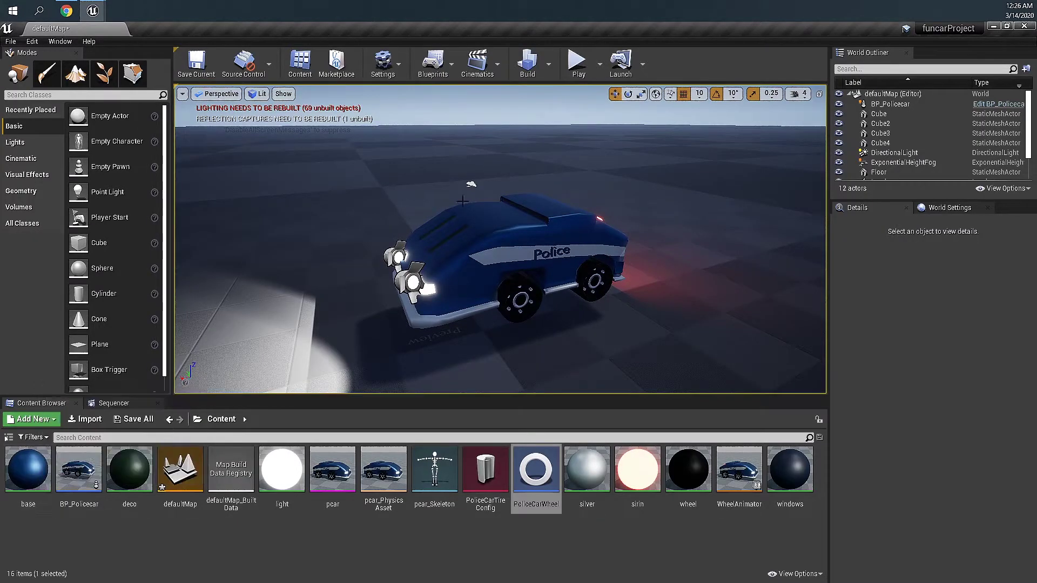
pyautogui.doubleClick(28, 469)
pyautogui.rightClick(269, 351)
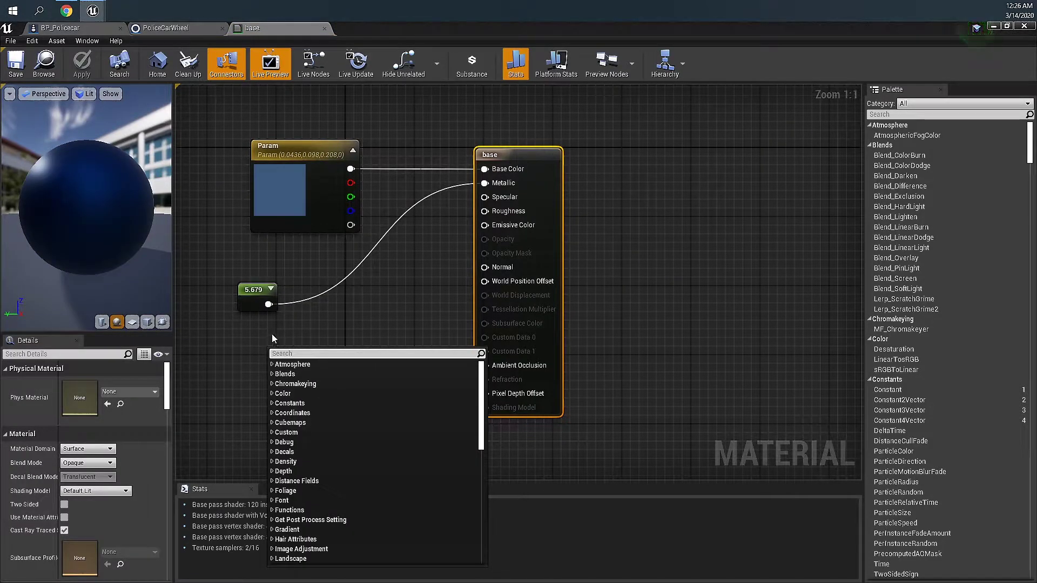
pyautogui.click(273, 337)
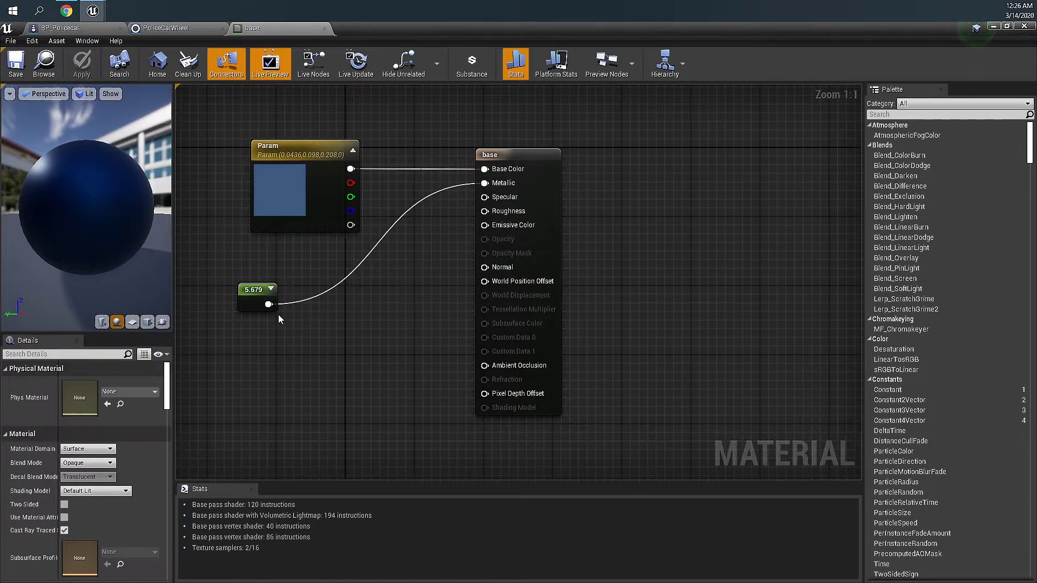
# Lower the base material's Metallic constant from 5.679 to 5.353, then switch blueprint tabs
pyautogui.click(255, 298)
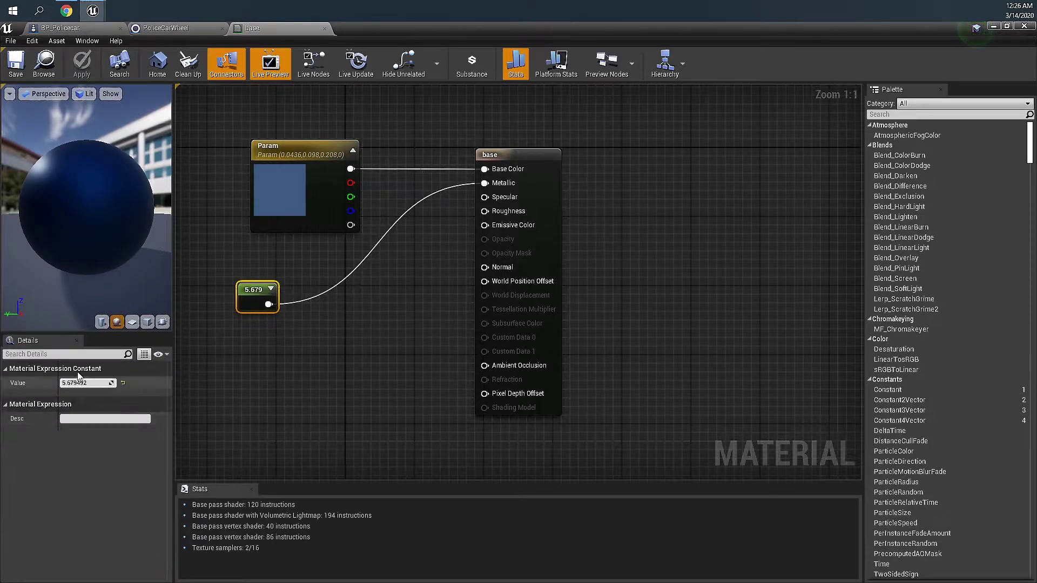
pyautogui.moveTo(86, 383); pyautogui.dragTo(39, 19)
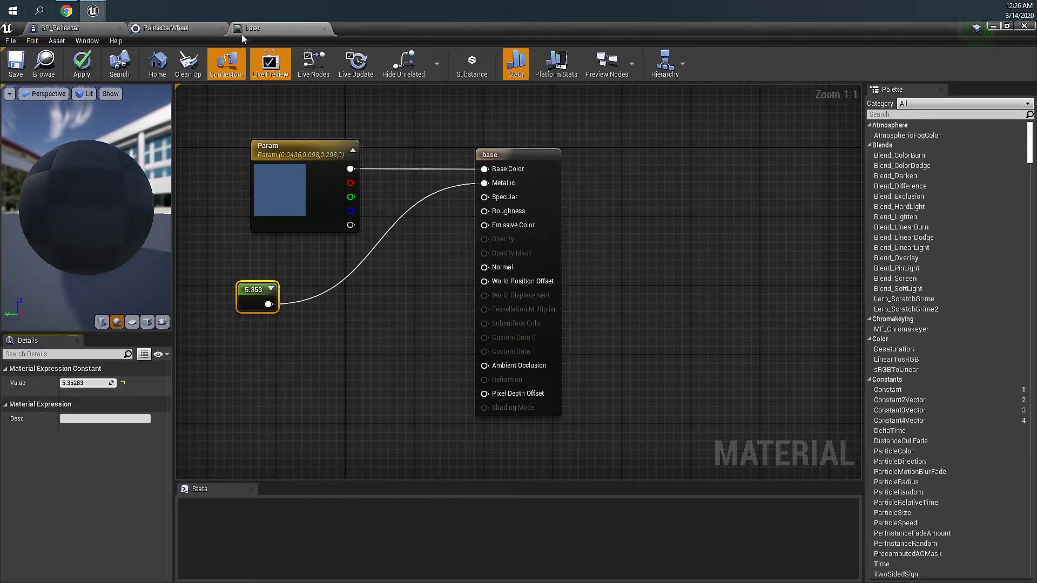
pyautogui.click(177, 30)
# Select VehicleMovement (Inherited) in BP_Policecar and scroll through its Details settings
pyautogui.click(92, 31)
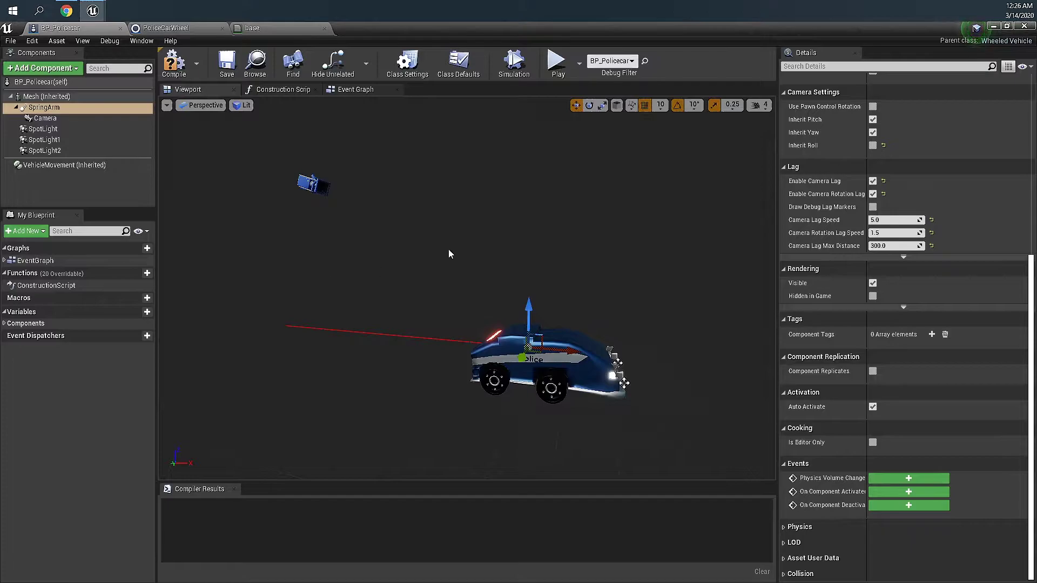
pyautogui.moveTo(467, 289); pyautogui.dragTo(371, 302, button='right')
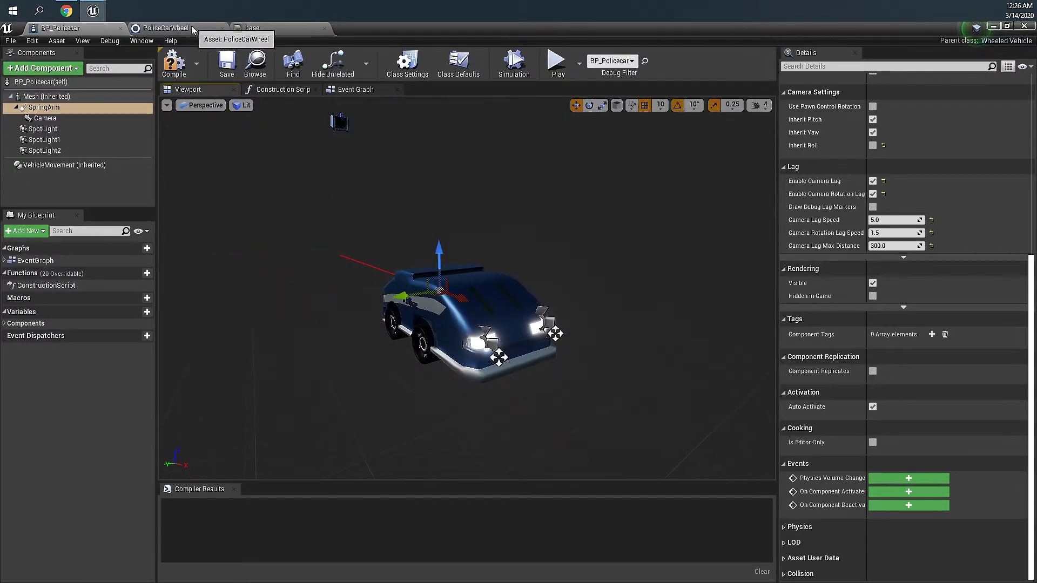
pyautogui.click(157, 29)
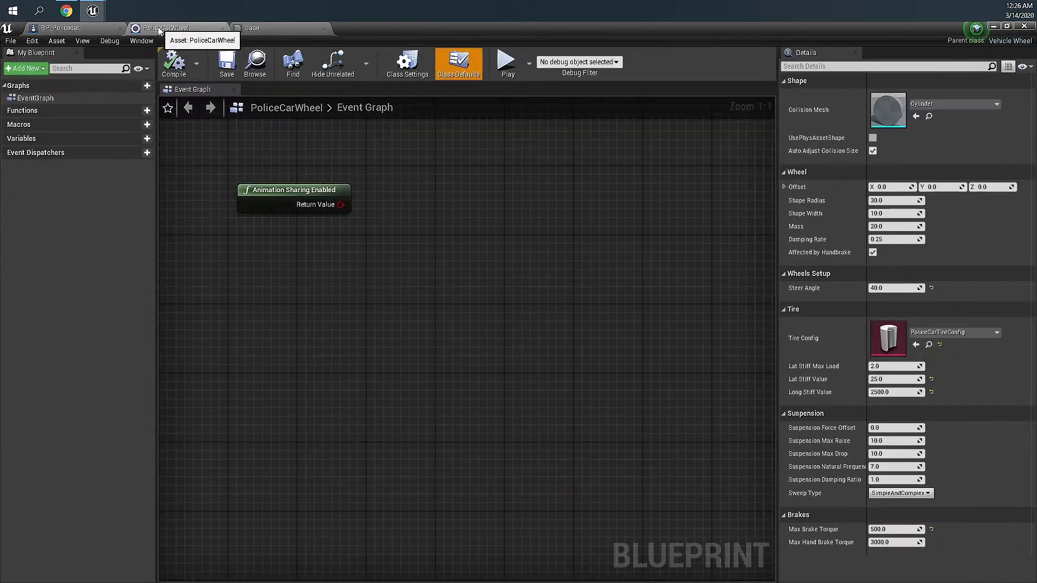
pyautogui.click(87, 28)
pyautogui.click(100, 167)
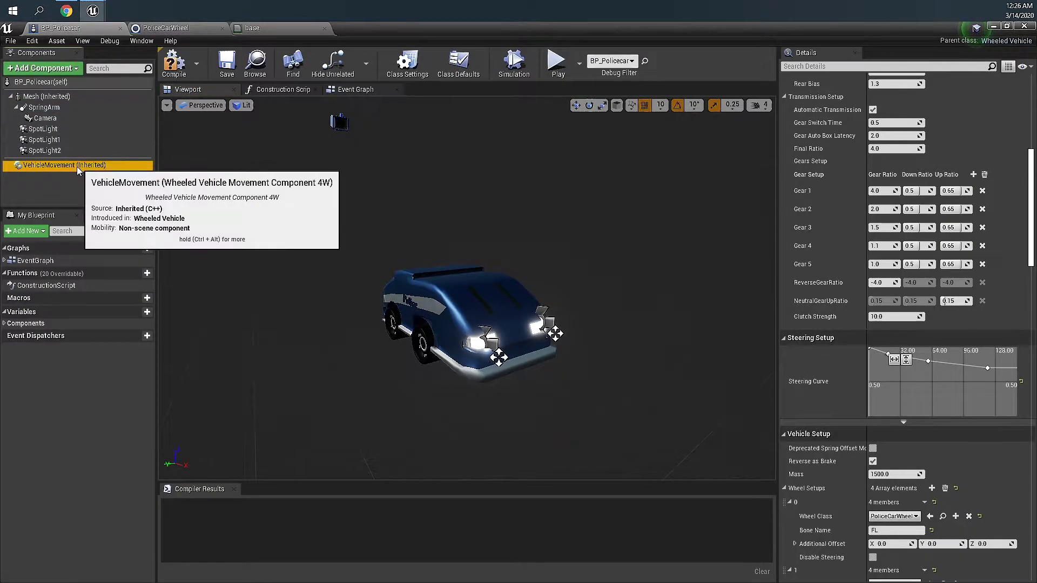
pyautogui.moveTo(1030, 208); pyautogui.dragTo(1031, 140)
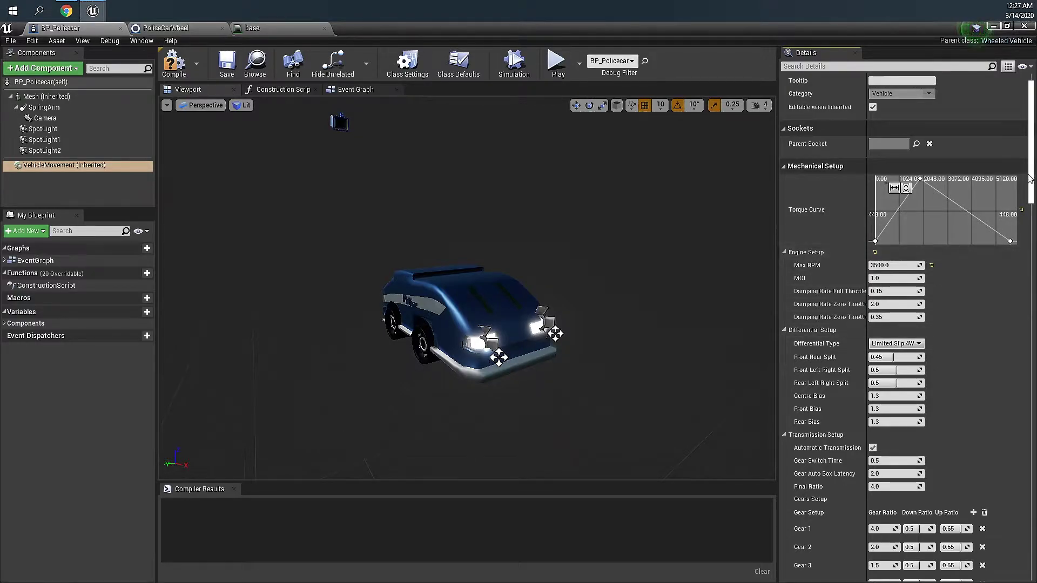
pyautogui.scroll(-5, 949, 351)
pyautogui.scroll(-10, 944, 354)
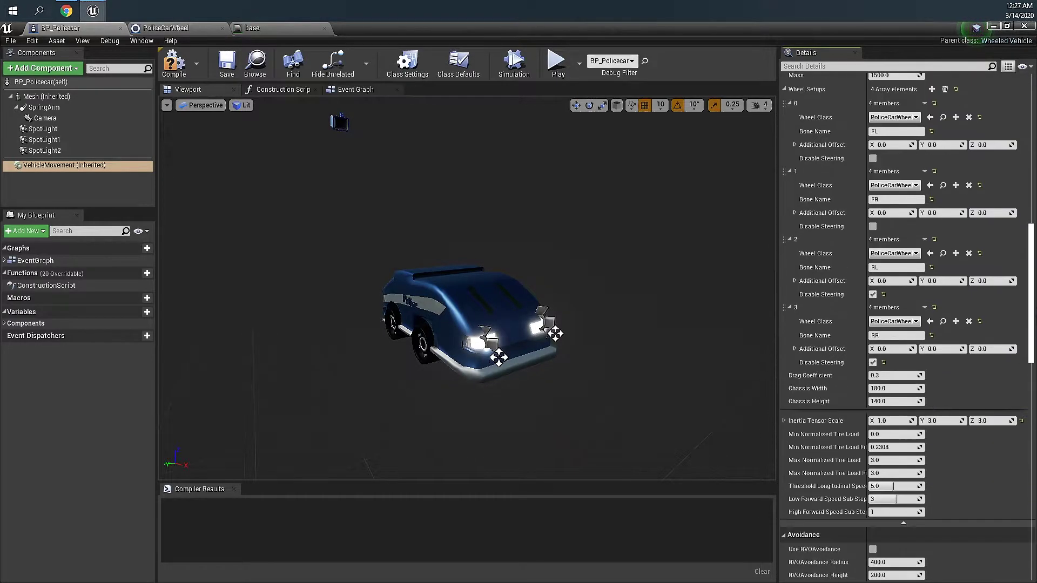
pyautogui.scroll(-10, 908, 326)
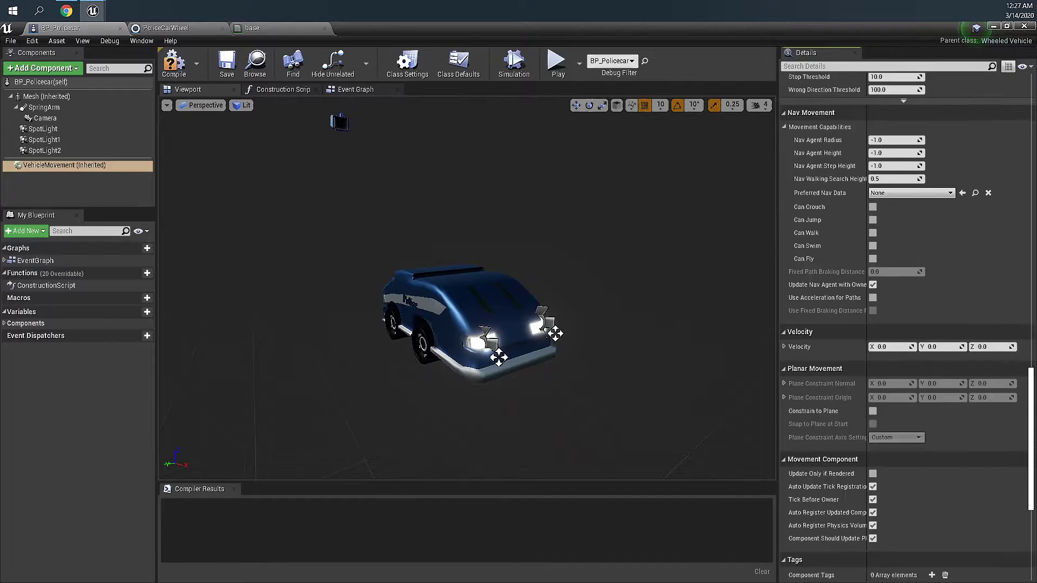
pyautogui.scroll(-1, 907, 326)
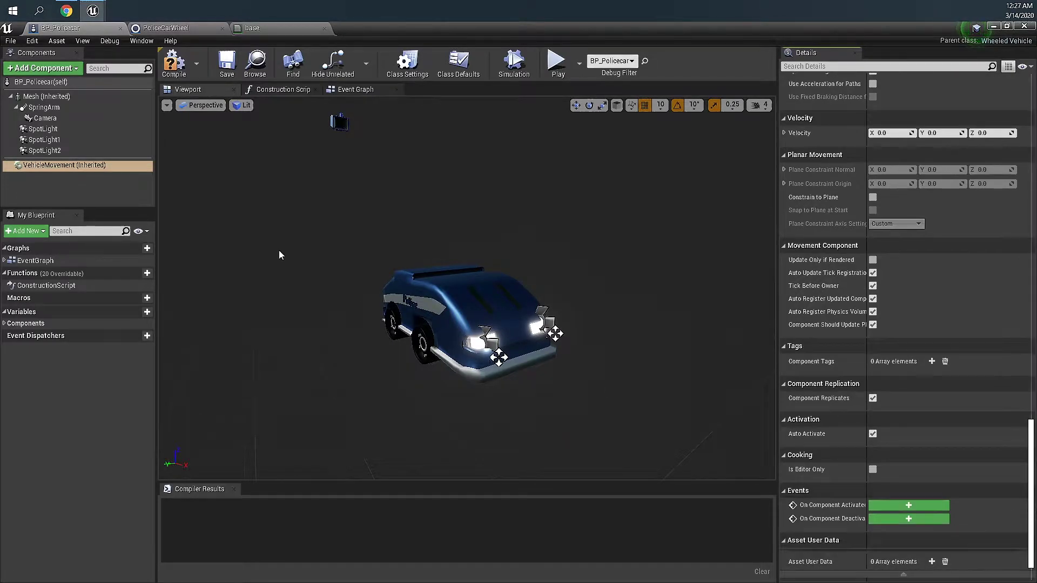
# Move the SpringArm camera to Z 145 and save the BP_Policecar blueprint
pyautogui.click(53, 108)
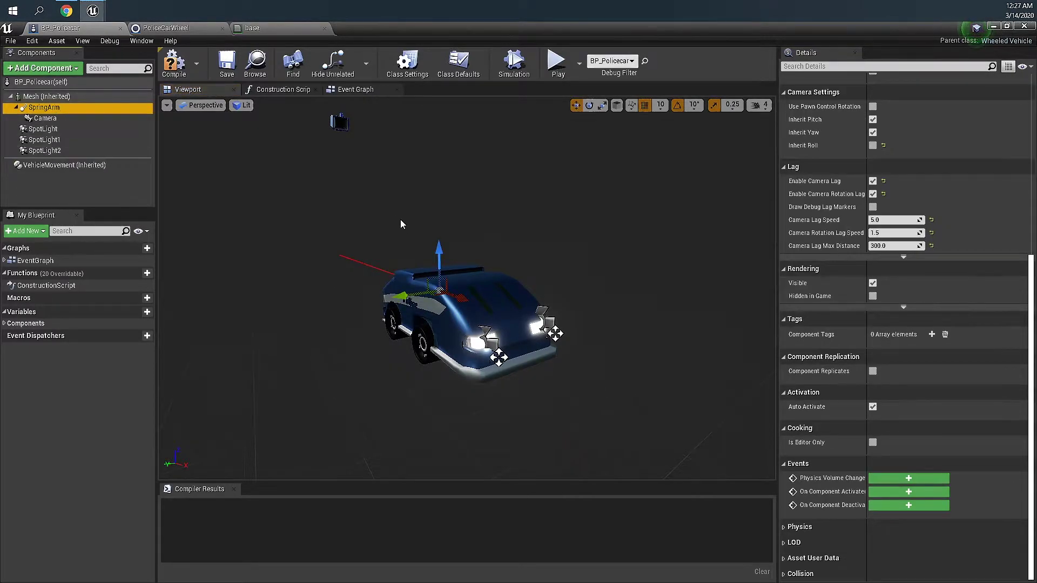
pyautogui.moveTo(394, 217); pyautogui.dragTo(375, 192, button='right')
pyautogui.moveTo(443, 220); pyautogui.dragTo(457, 192, button='right')
pyautogui.moveTo(520, 296); pyautogui.dragTo(493, 188)
pyautogui.moveTo(493, 189); pyautogui.dragTo(495, 166, button='right')
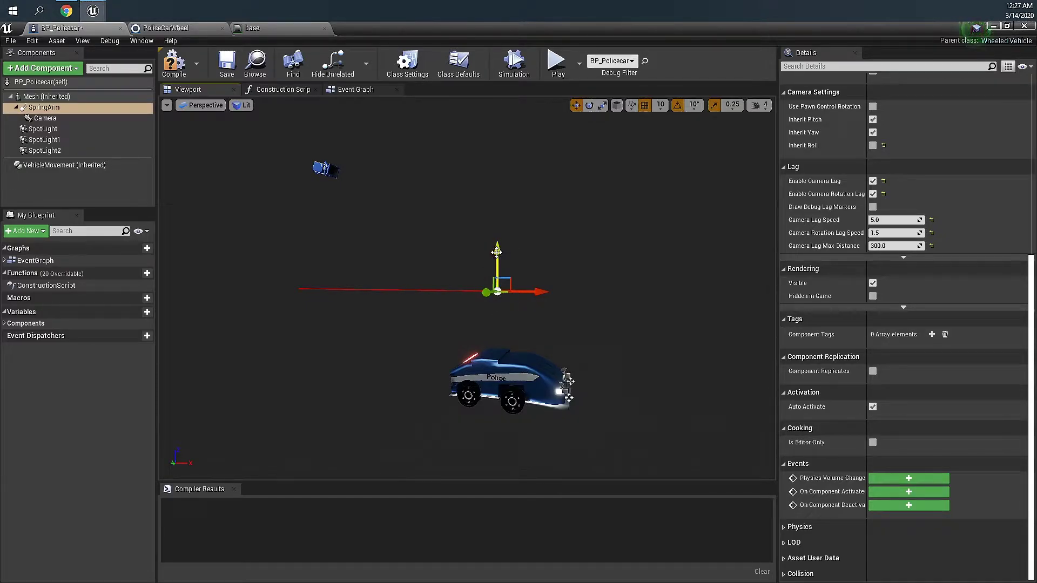
pyautogui.moveTo(497, 256); pyautogui.dragTo(497, 326)
pyautogui.hotkey('ctrl', 's')
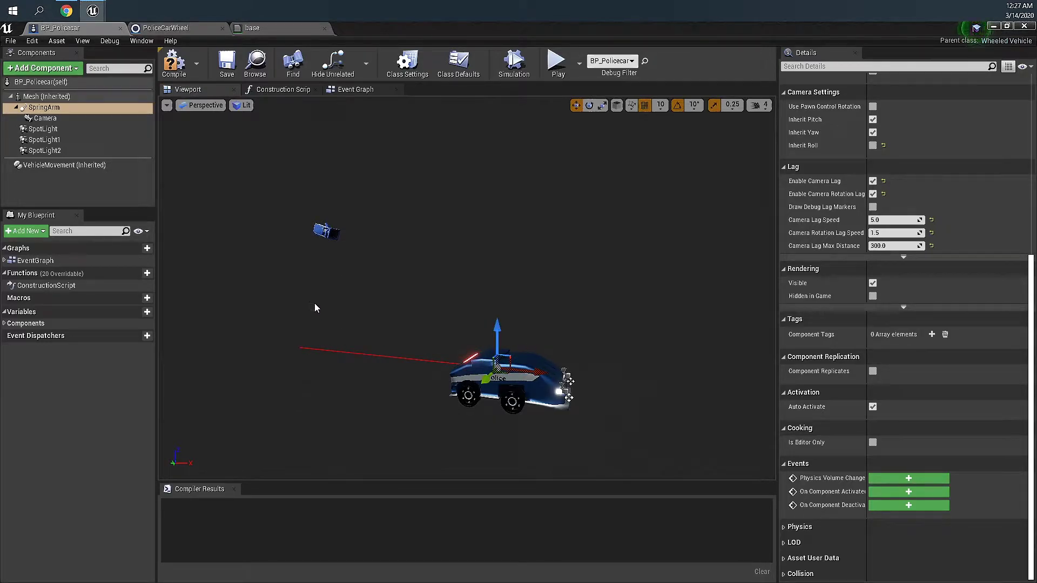
# Close the base material editor, applying its changes, then close the PoliceCarWheel blueprint
pyautogui.click(252, 29)
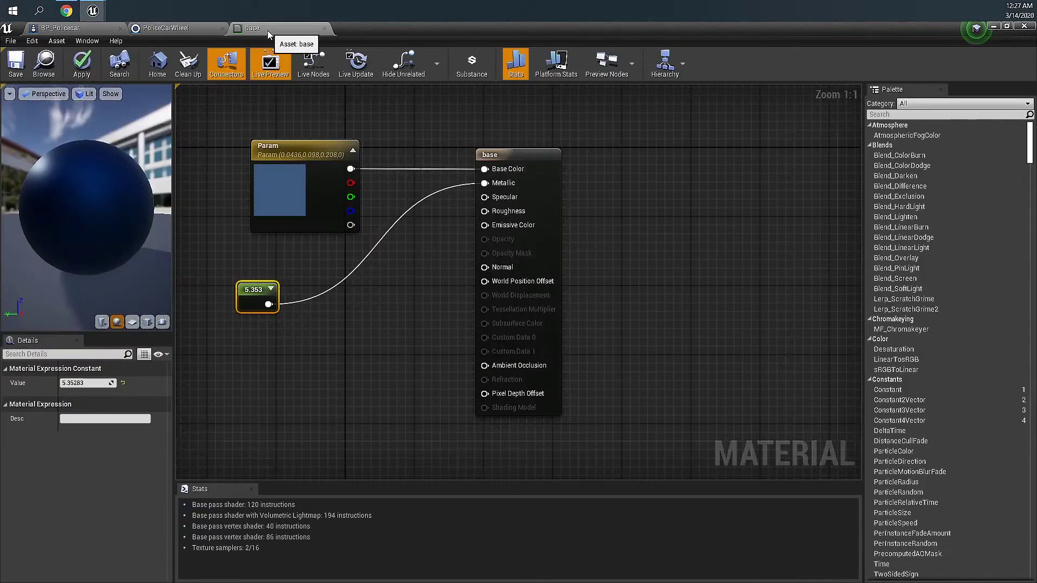
pyautogui.click(324, 28)
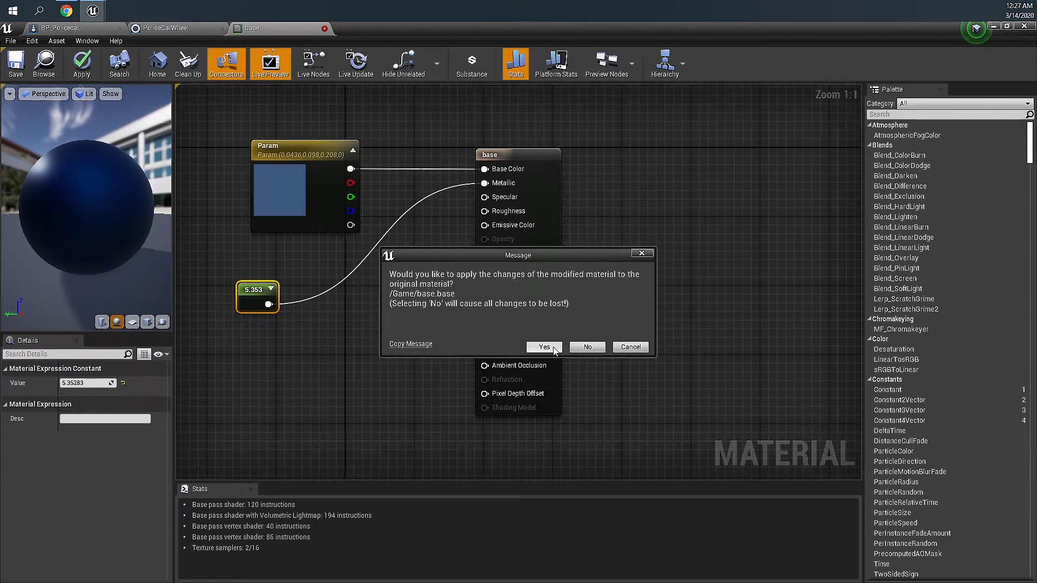
pyautogui.click(576, 350)
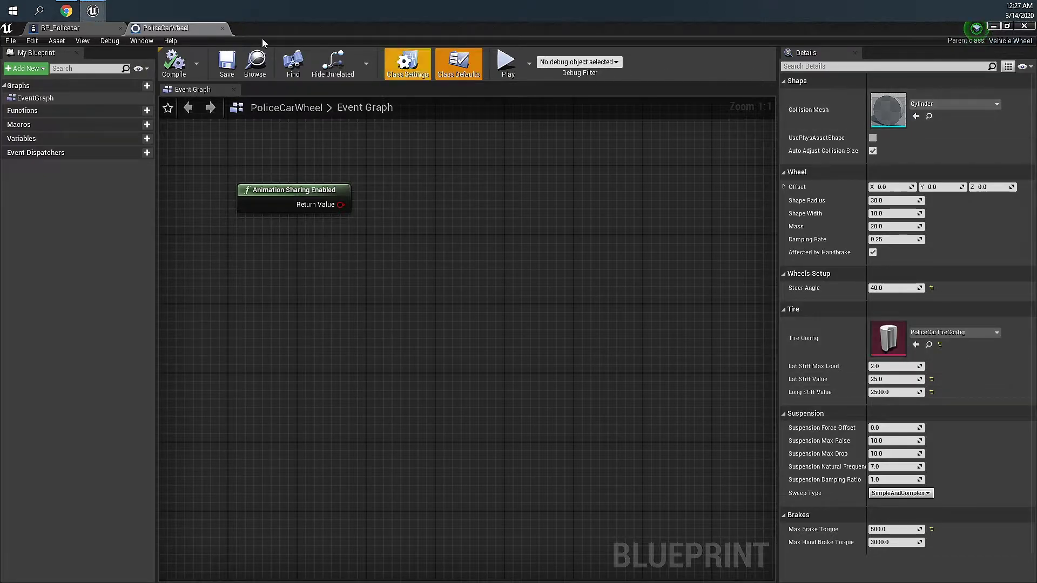
pyautogui.click(223, 28)
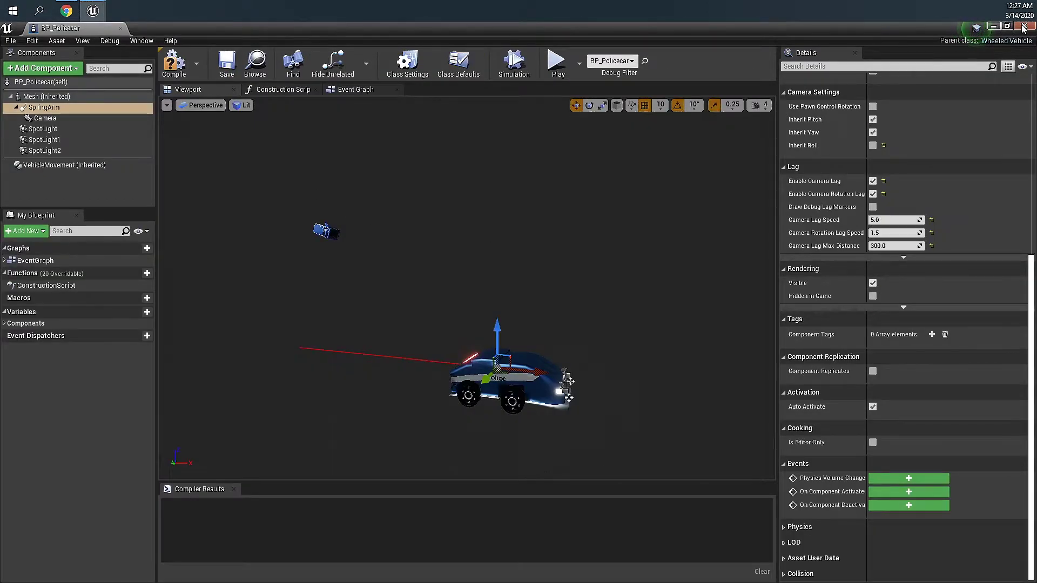
# Minimize the blueprint editor, open PoliceCarTireConfig from the Content Browser, and return to BP_Policecar
pyautogui.click(994, 27)
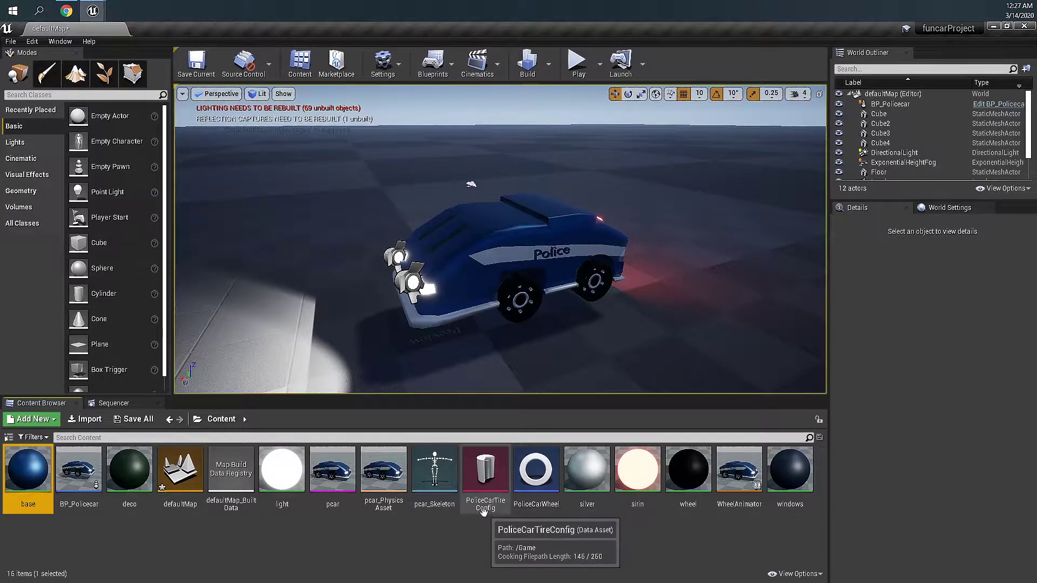
pyautogui.doubleClick(484, 501)
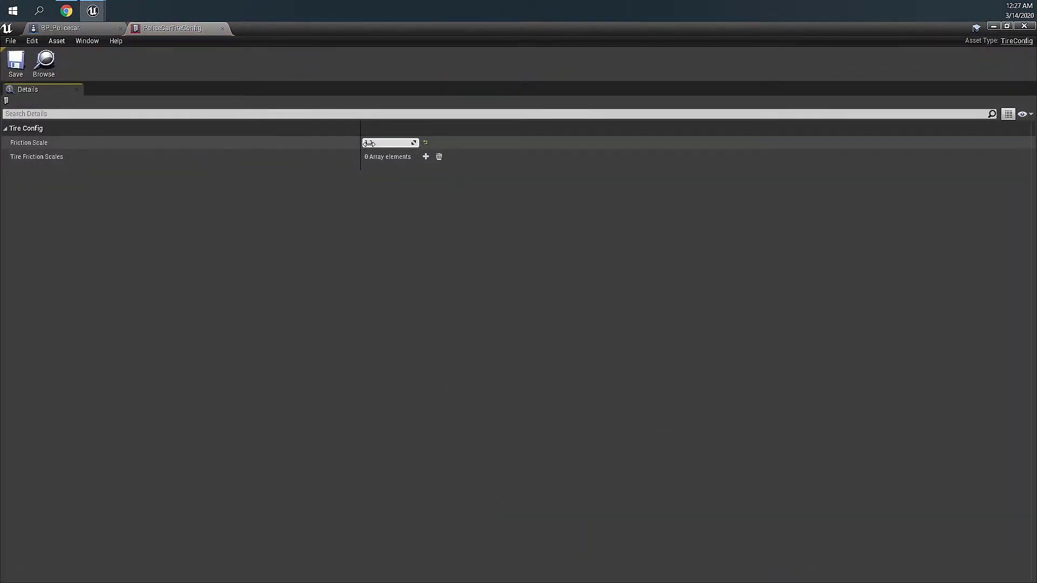
pyautogui.click(84, 29)
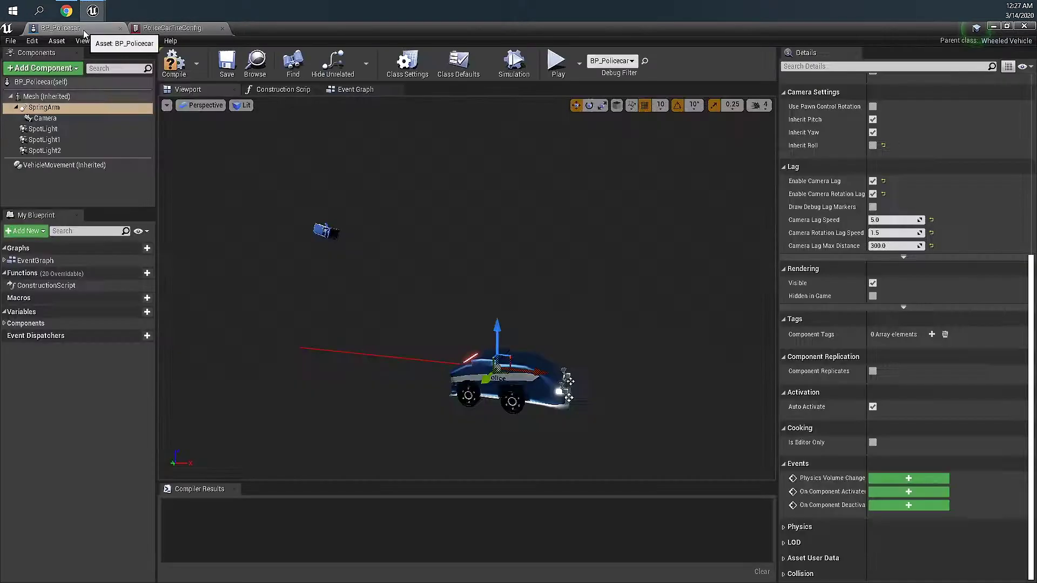
# Play the level with Alt+P, drive the police car steering left and right, then stop with Esc
pyautogui.click(993, 27)
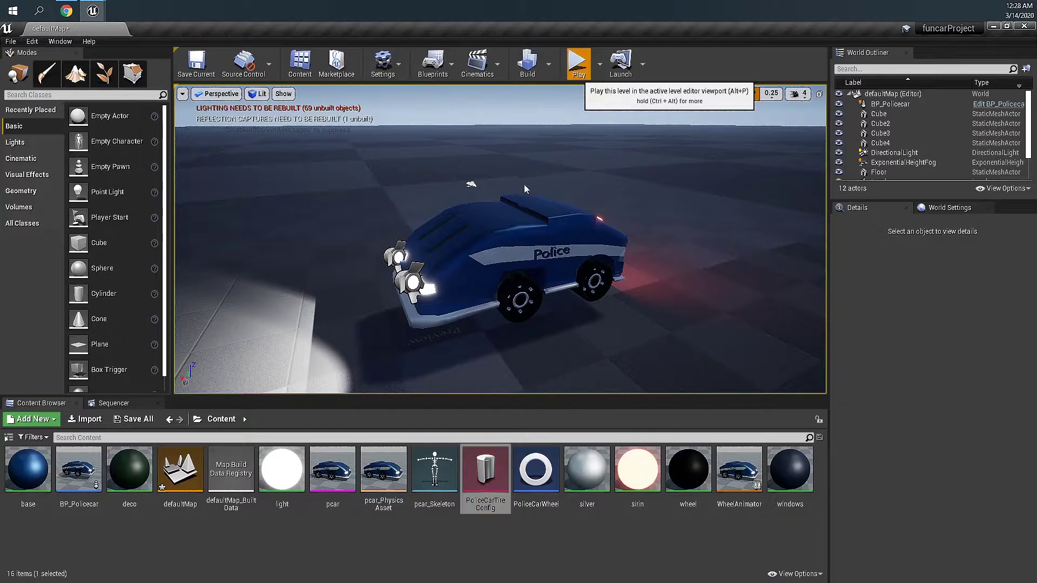
pyautogui.hotkey('alt', 'p')
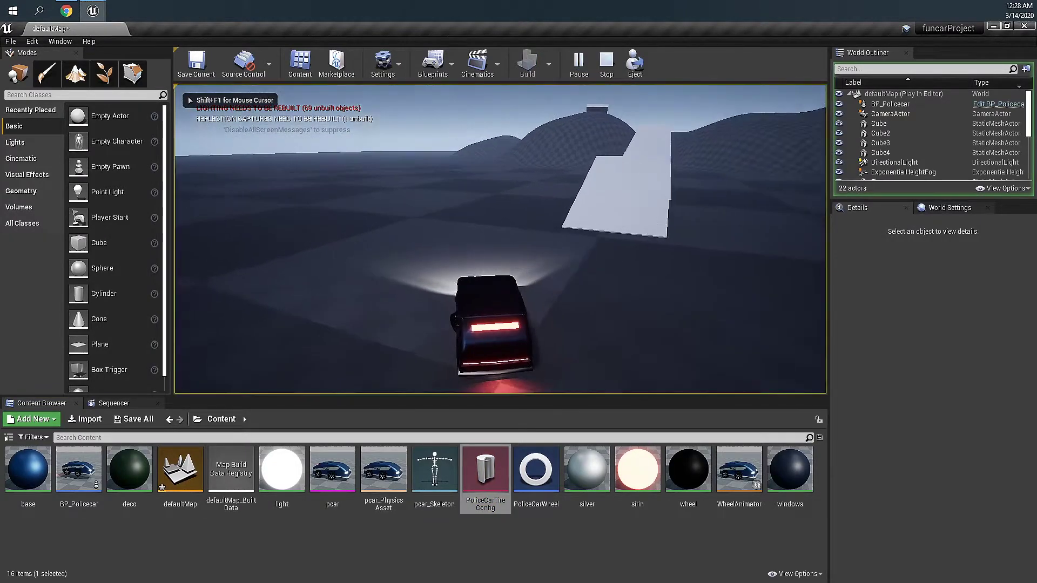
pyautogui.press('w')
pyautogui.press('a')
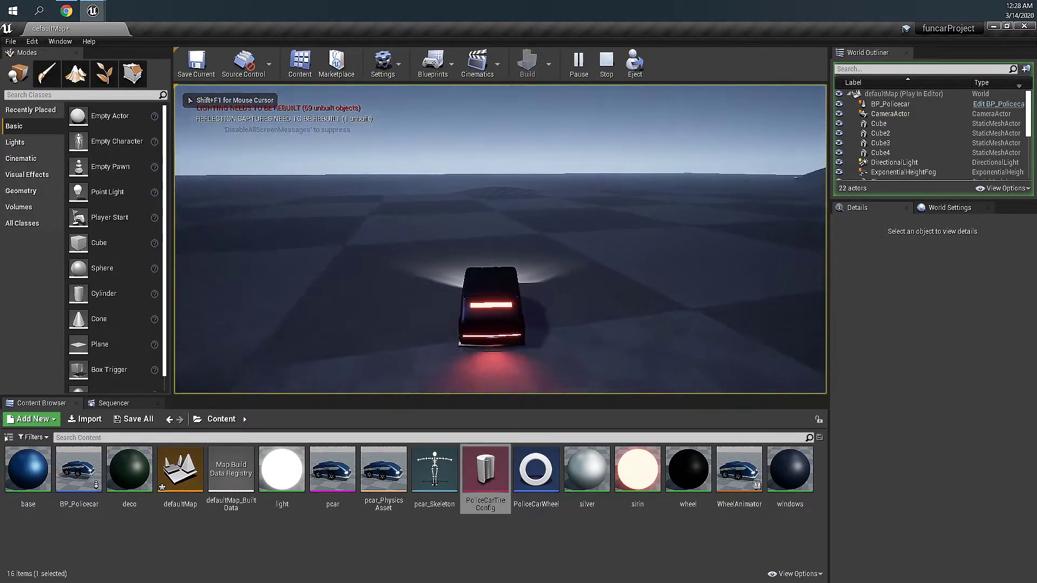
pyautogui.press('a')
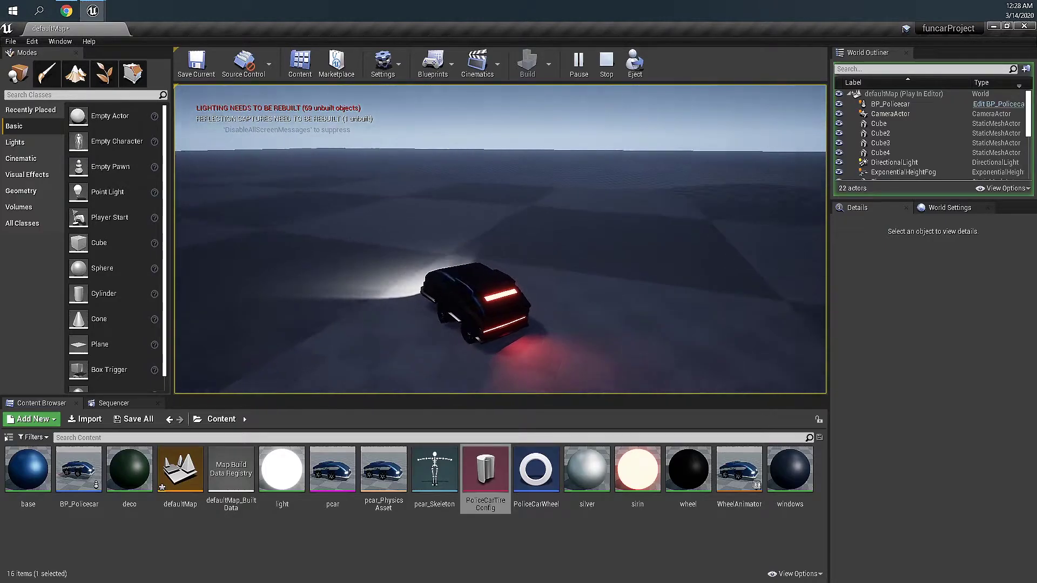
pyautogui.press('d')
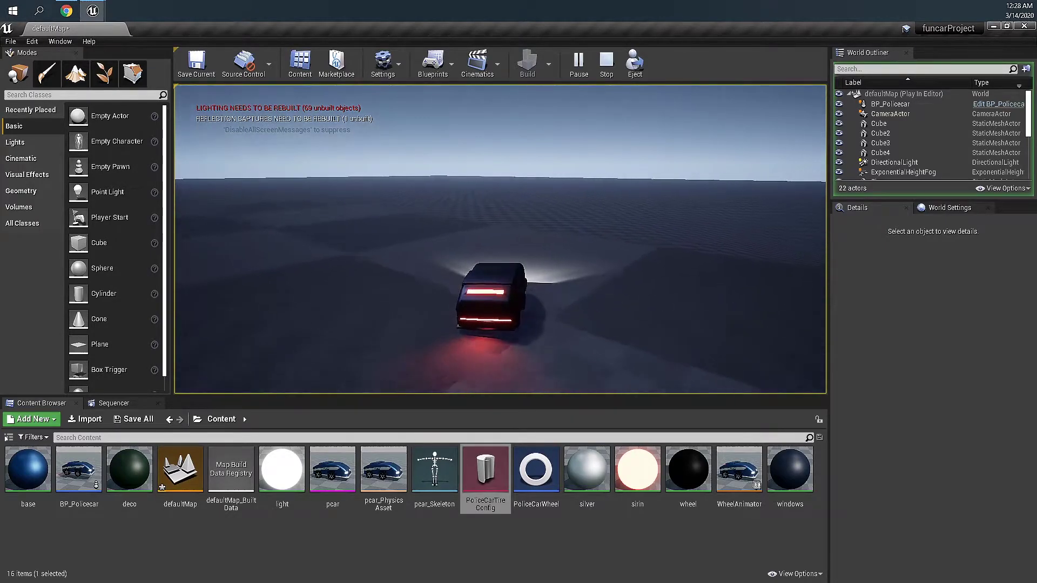
pyautogui.press('a')
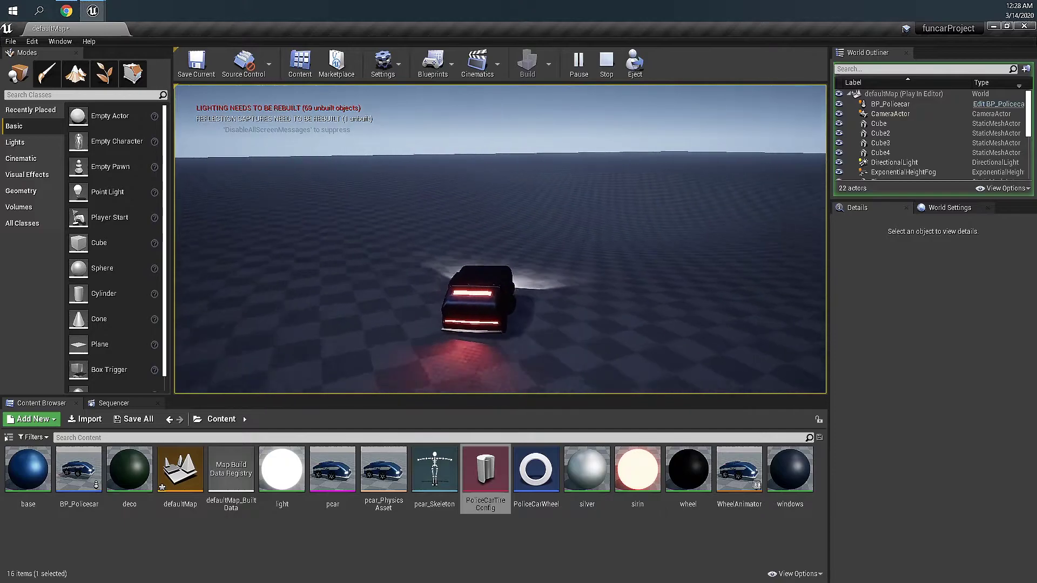
pyautogui.press('d')
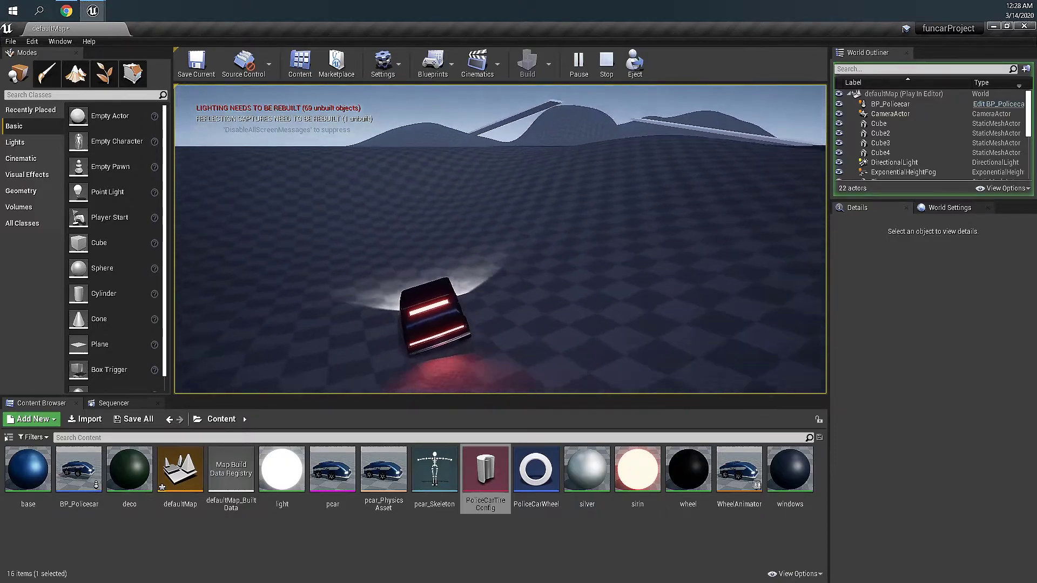
pyautogui.press('d')
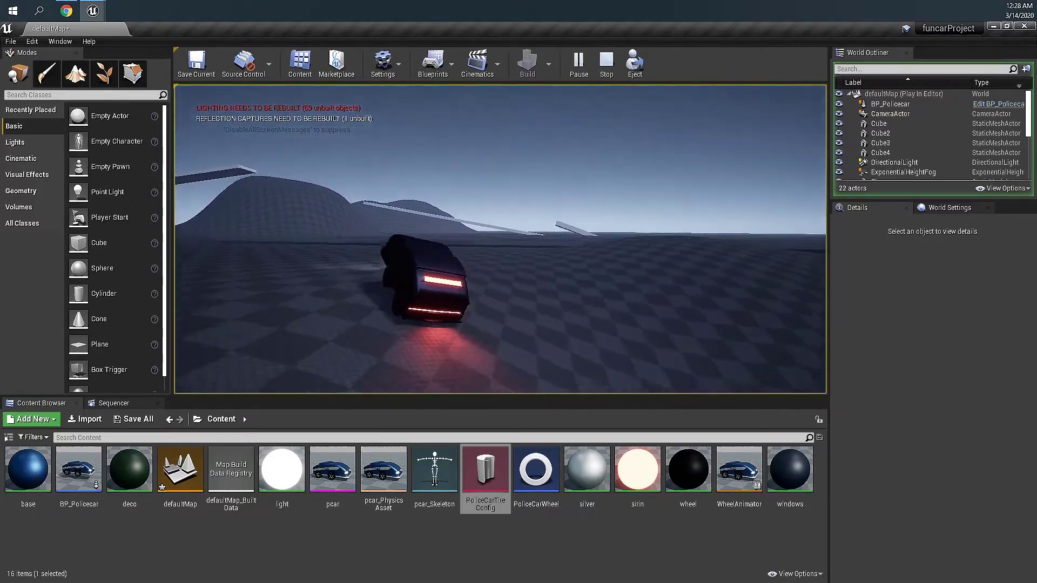
pyautogui.press('a')
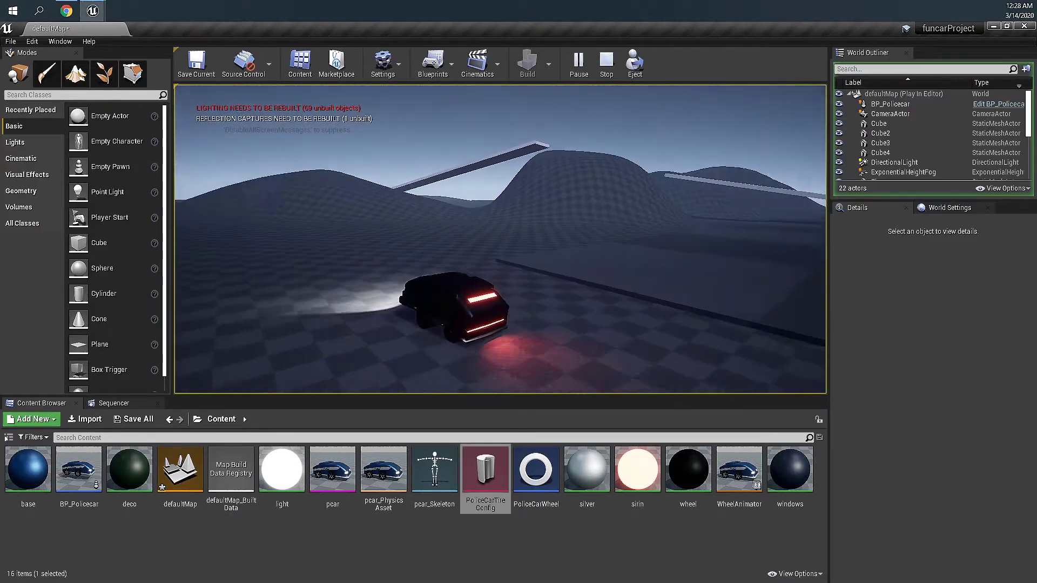
pyautogui.press('Escape')
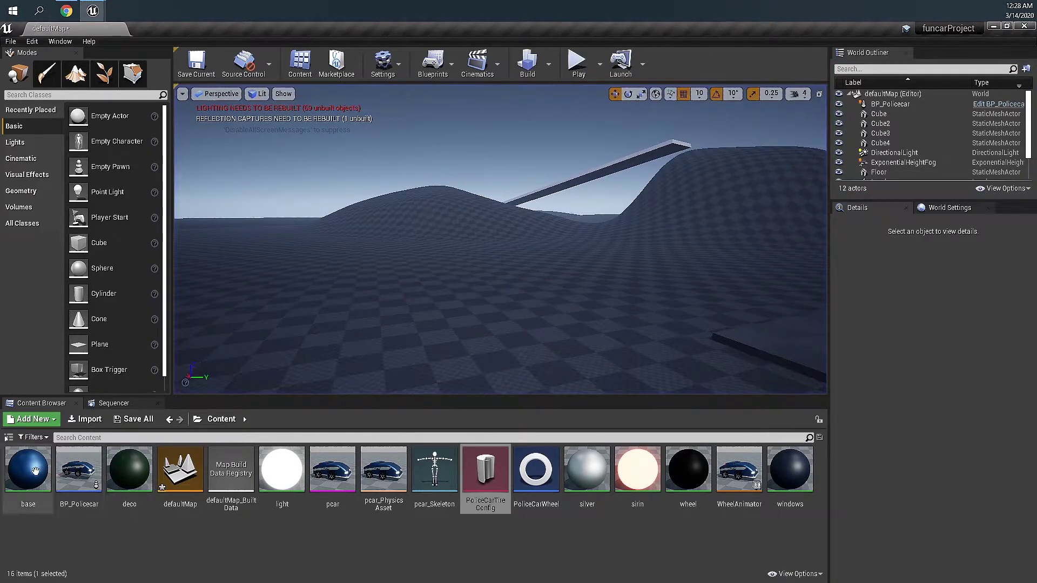
# Open BP_Policecar, review VehicleMovement (Inherited) wheel settings, then view the PoliceCarTireConfig asset
pyautogui.doubleClick(78, 475)
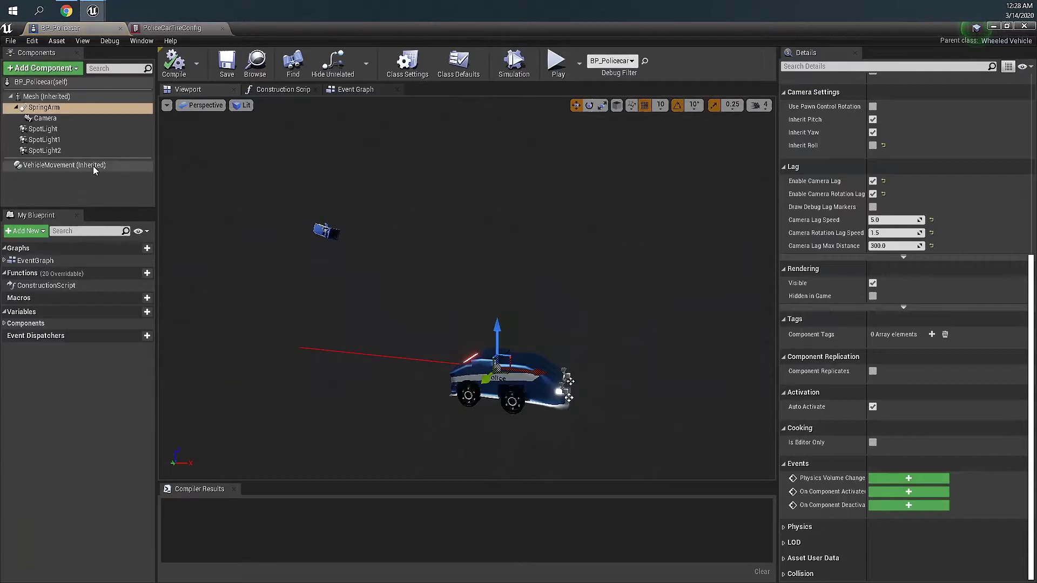
pyautogui.click(94, 168)
pyautogui.moveTo(1032, 194); pyautogui.dragTo(1033, 276)
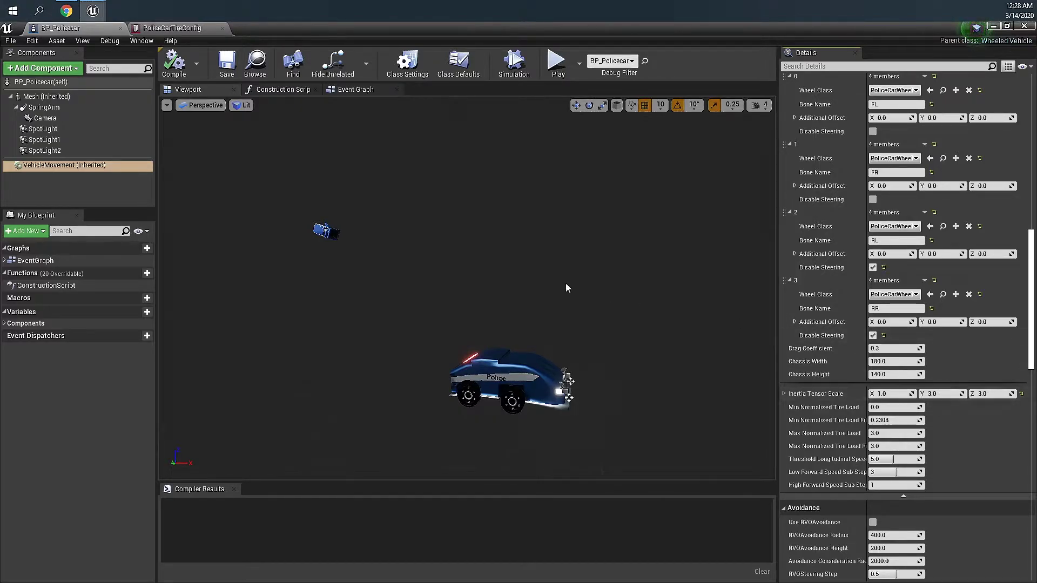
pyautogui.click(181, 30)
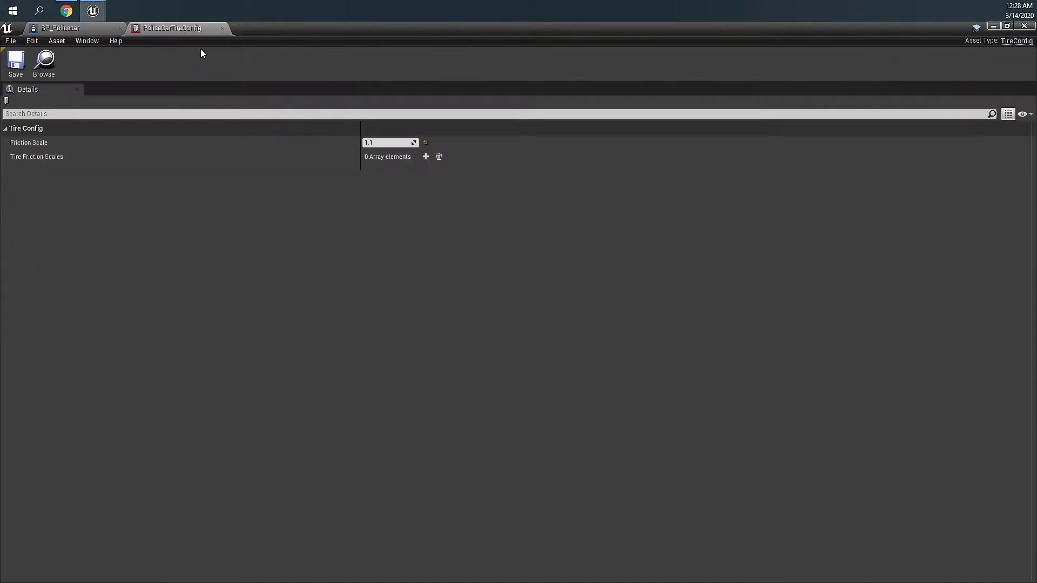
# Return to the level and create a new folder named cars in Content
pyautogui.click(73, 33)
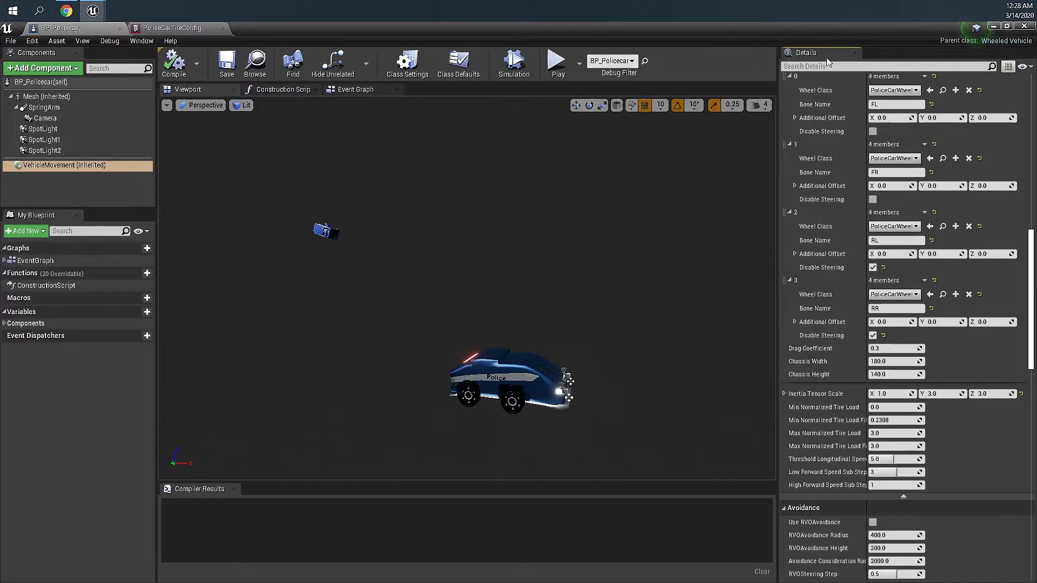
pyautogui.click(995, 28)
pyautogui.moveTo(493, 196); pyautogui.dragTo(551, 216, button='right')
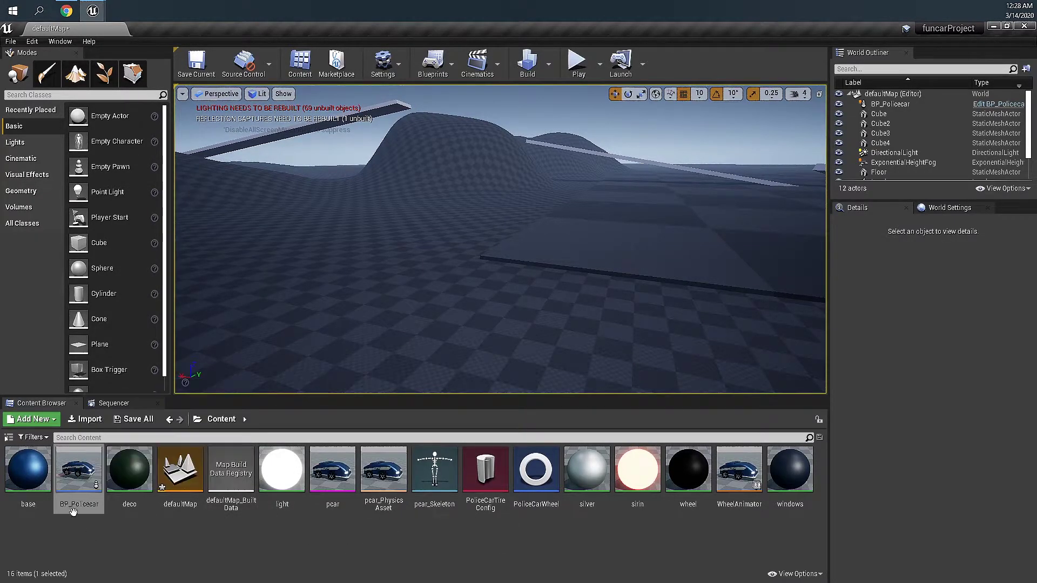
pyautogui.rightClick(184, 542)
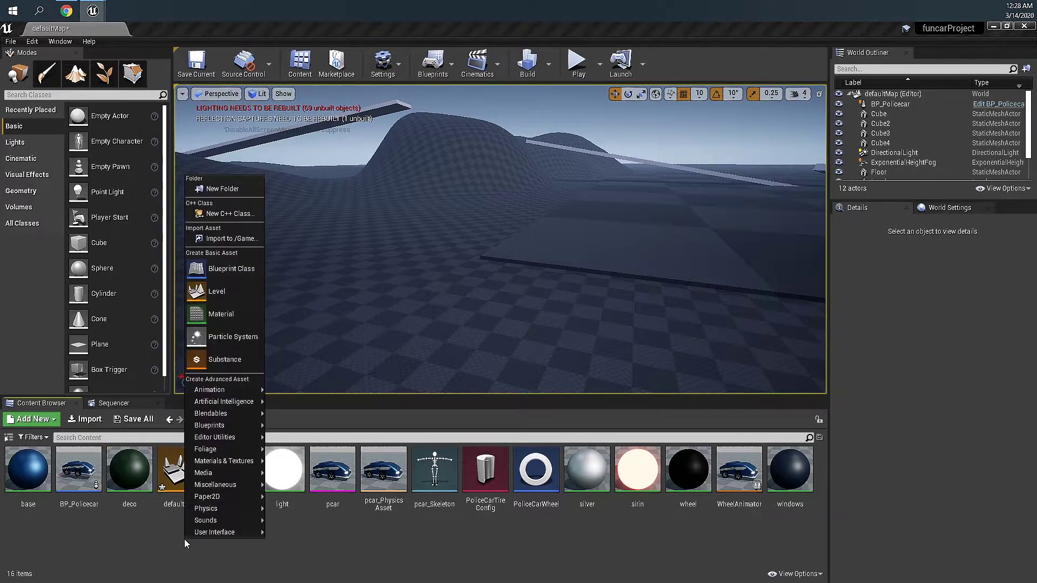
pyautogui.click(229, 189)
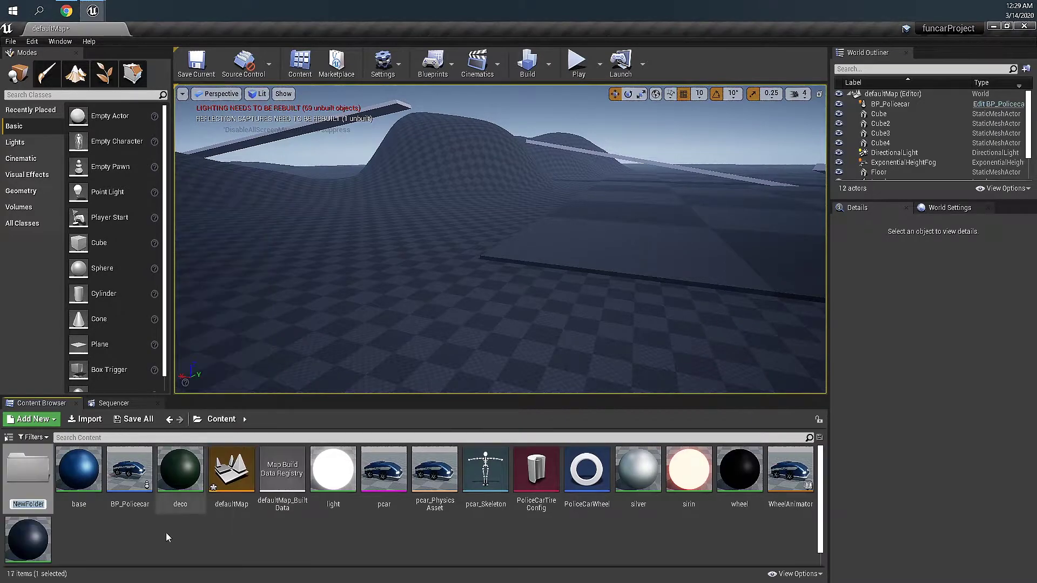
pyautogui.write('cars')
pyautogui.press('Return')
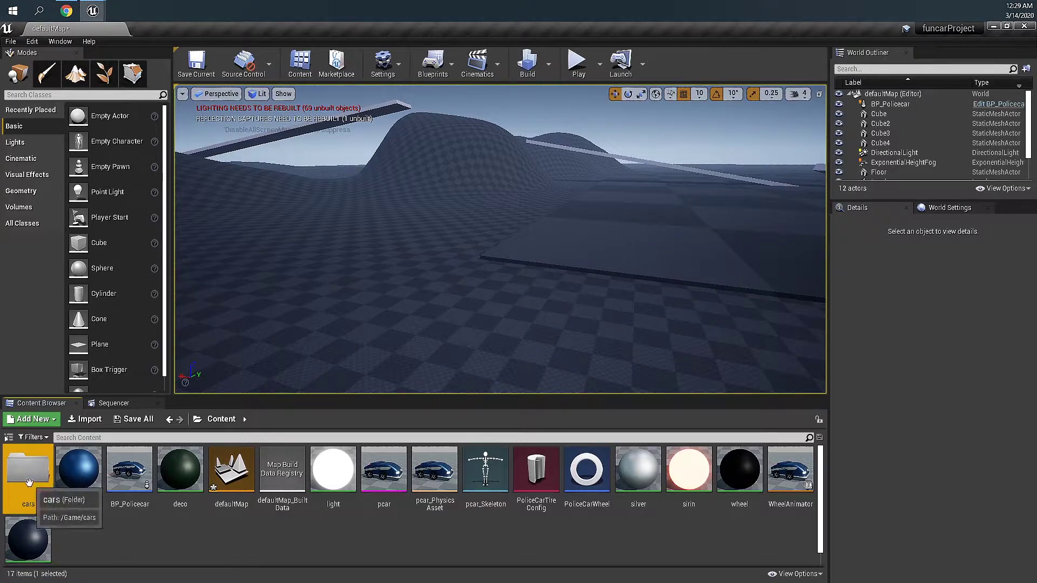
# Inside cars, create folders player1 and player2, then return to Content and select BP_Policecar
pyautogui.doubleClick(48, 492)
pyautogui.rightClick(194, 497)
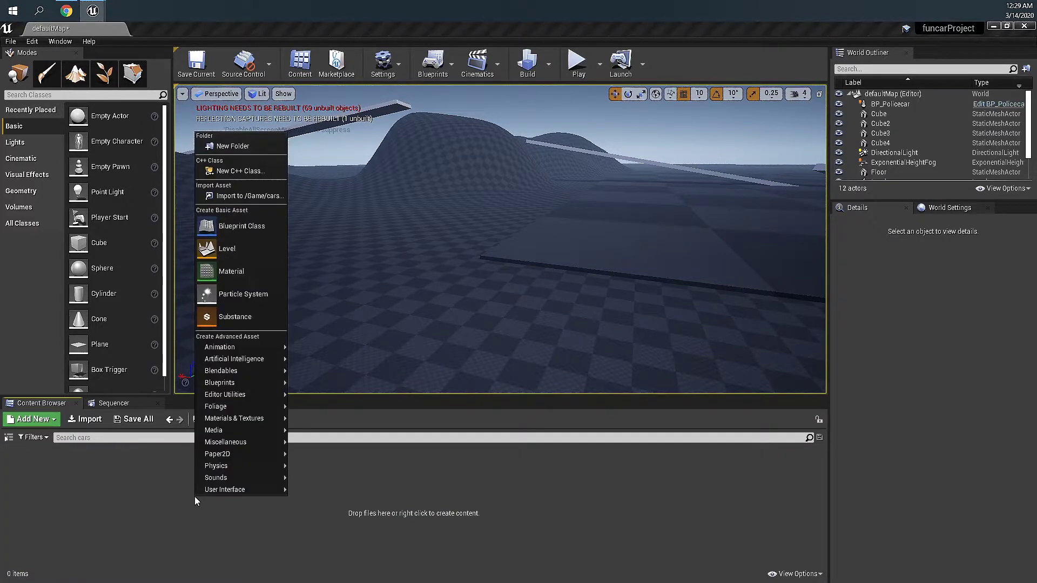
pyautogui.click(229, 149)
pyautogui.write('pla')
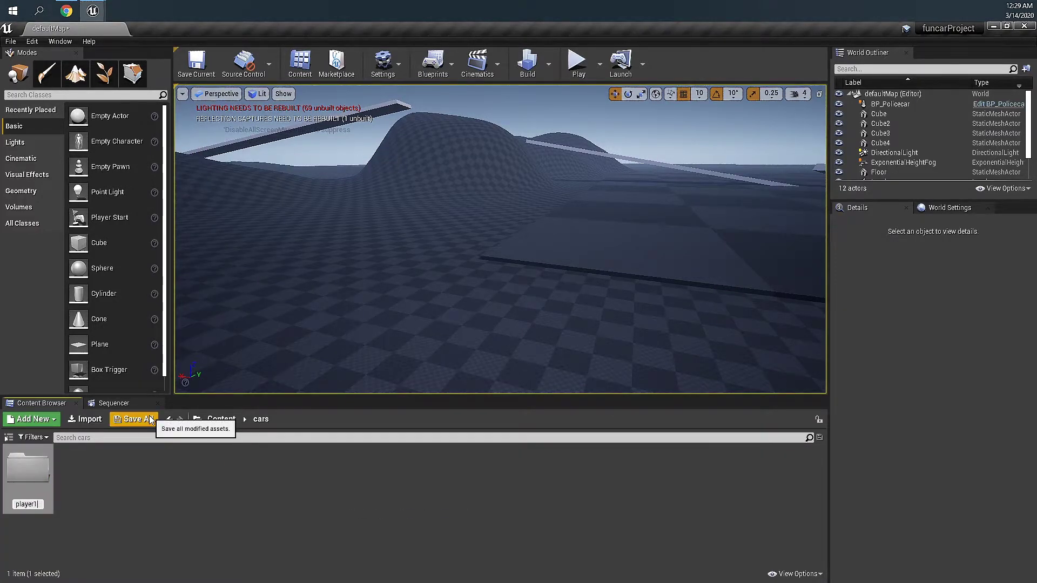
pyautogui.write('yer1')
pyautogui.press('Return')
pyautogui.rightClick(181, 498)
pyautogui.click(240, 145)
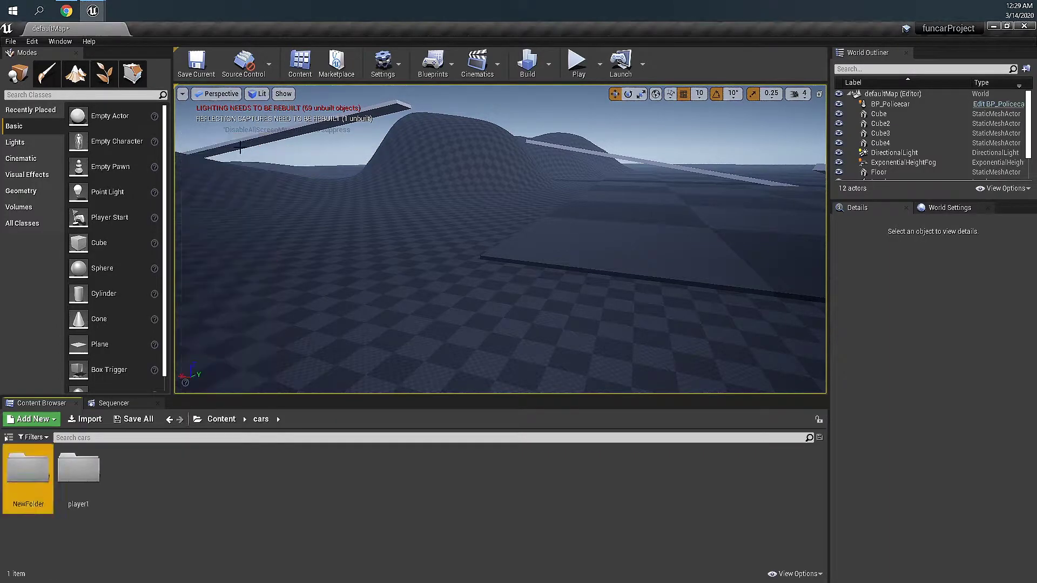
pyautogui.write('player2')
pyautogui.press('Return')
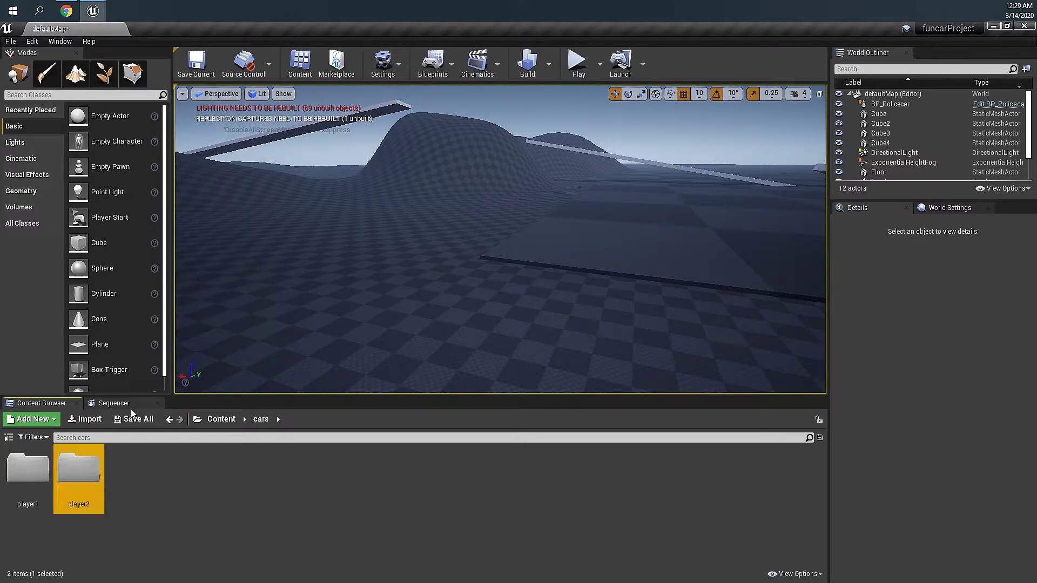
pyautogui.click(222, 420)
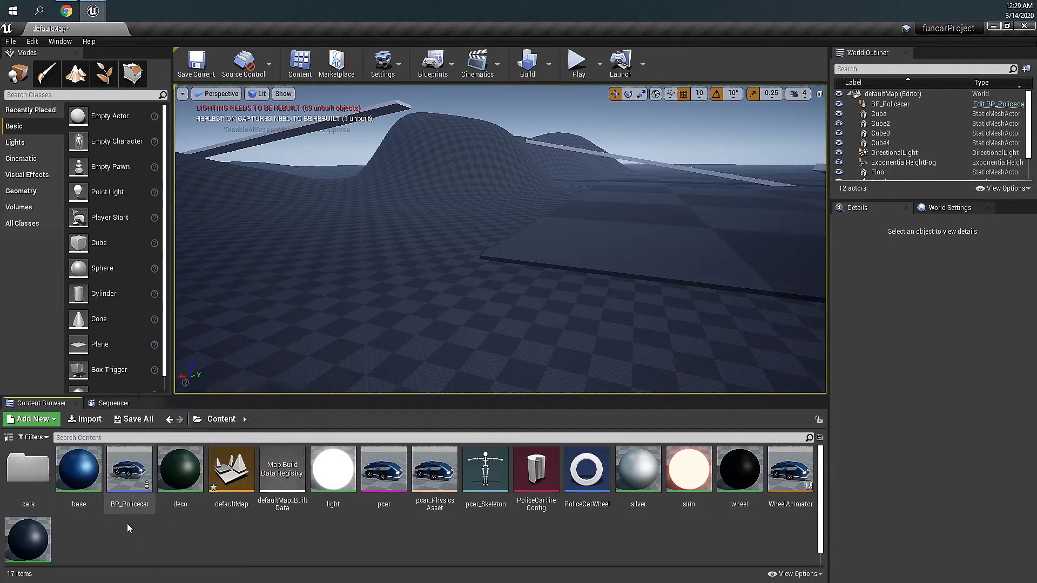
pyautogui.click(127, 483)
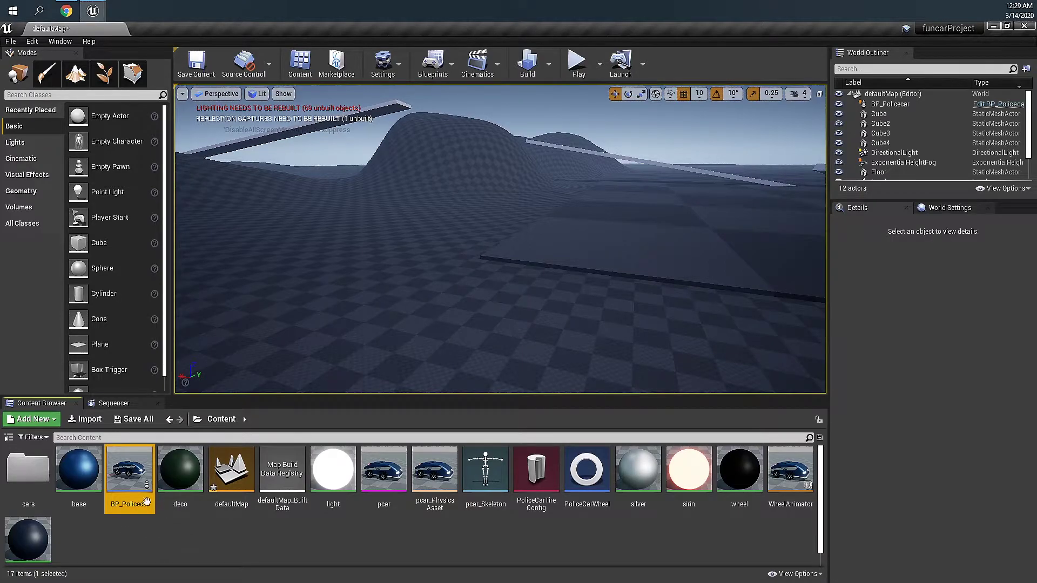
# Add the base material to the BP_Policecar selection and drag both onto the cars folder
pyautogui.keyDown('ctrl'); pyautogui.click(81, 476); pyautogui.keyUp('ctrl')
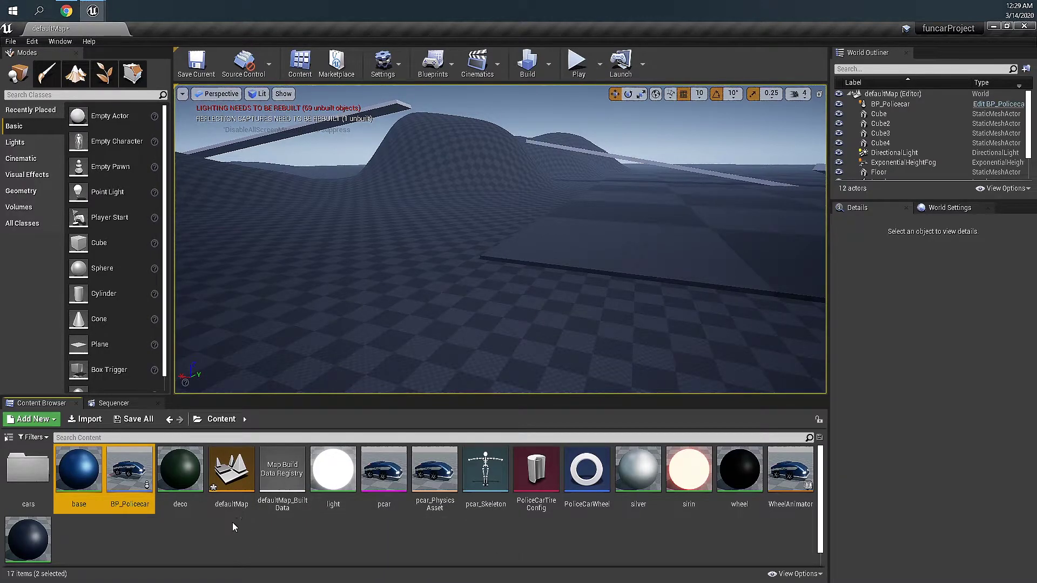
pyautogui.moveTo(400, 302); pyautogui.dragTo(564, 248, button='right')
pyautogui.press('w')
pyautogui.press('w')
pyautogui.moveTo(379, 325); pyautogui.dragTo(371, 329, button='right')
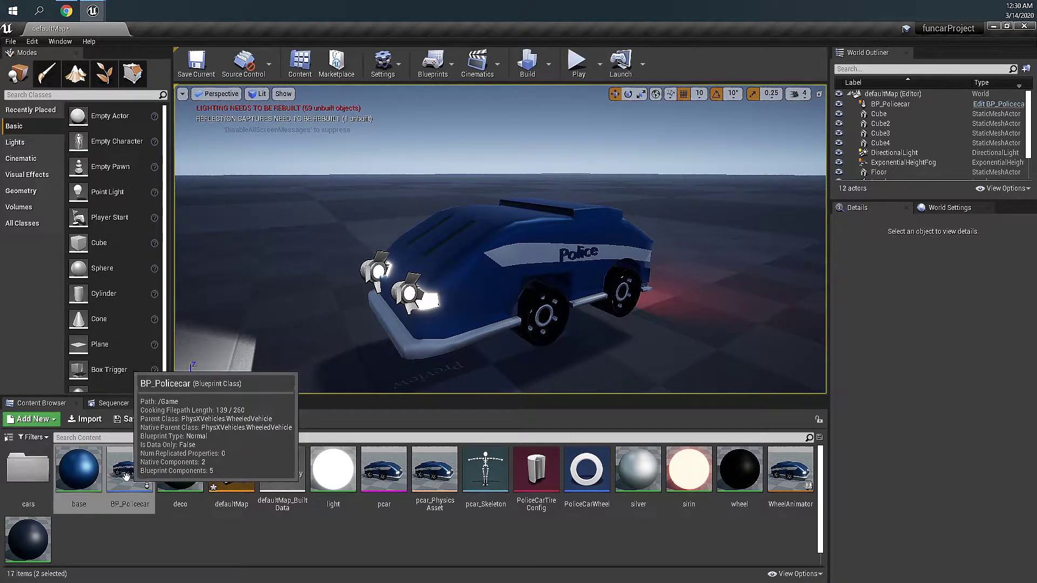
pyautogui.moveTo(125, 477); pyautogui.dragTo(38, 490)
# Finish moving the assets into cars, open the folder and duplicate BP_Policecar
pyautogui.click(38, 490)
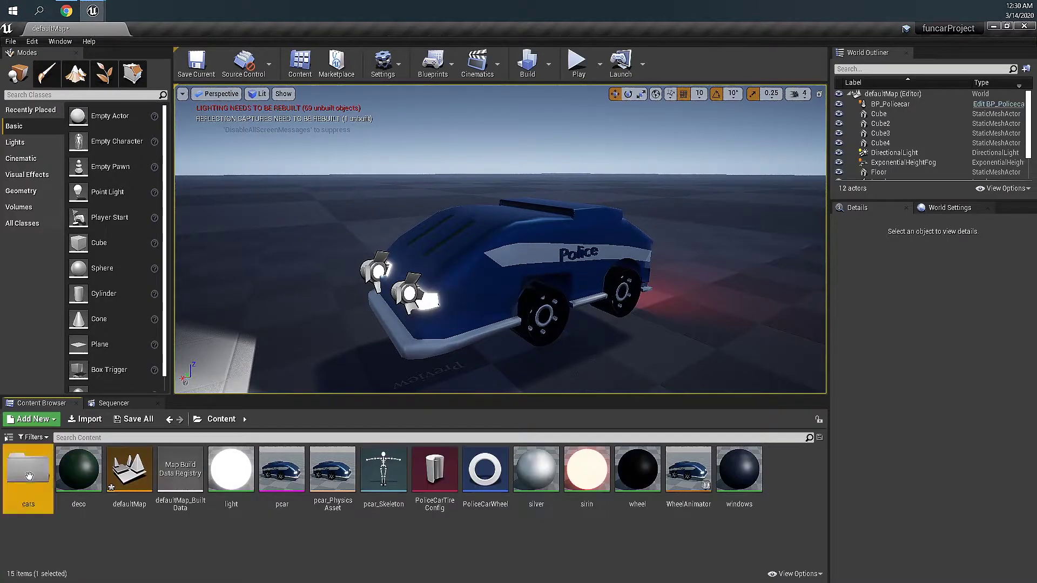
pyautogui.doubleClick(30, 475)
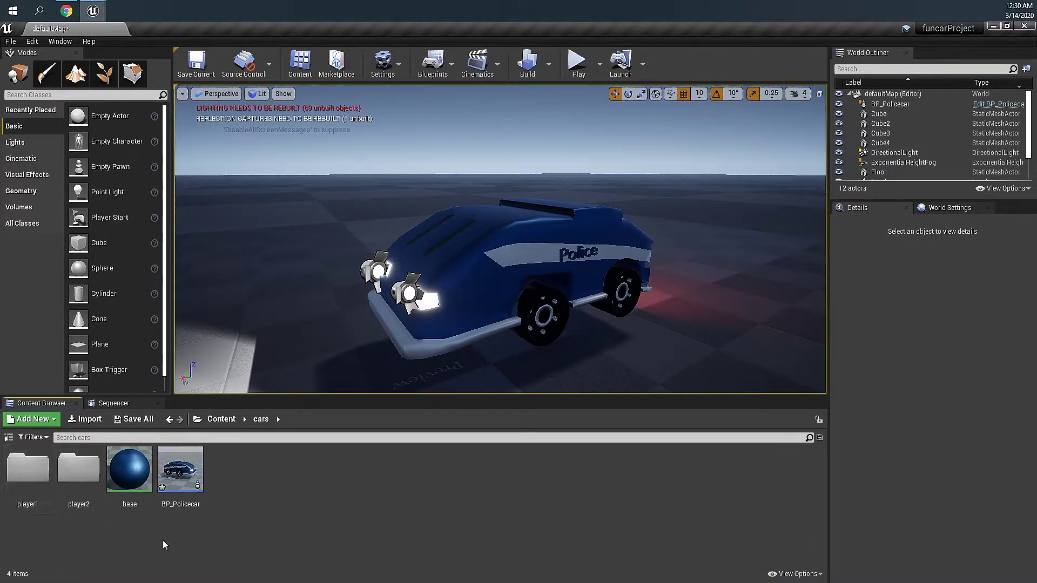
pyautogui.click(186, 488)
pyautogui.keyDown('ctrl'); pyautogui.click(139, 484); pyautogui.keyUp('ctrl')
pyautogui.click(178, 476)
pyautogui.rightClick(178, 478)
pyautogui.click(221, 281)
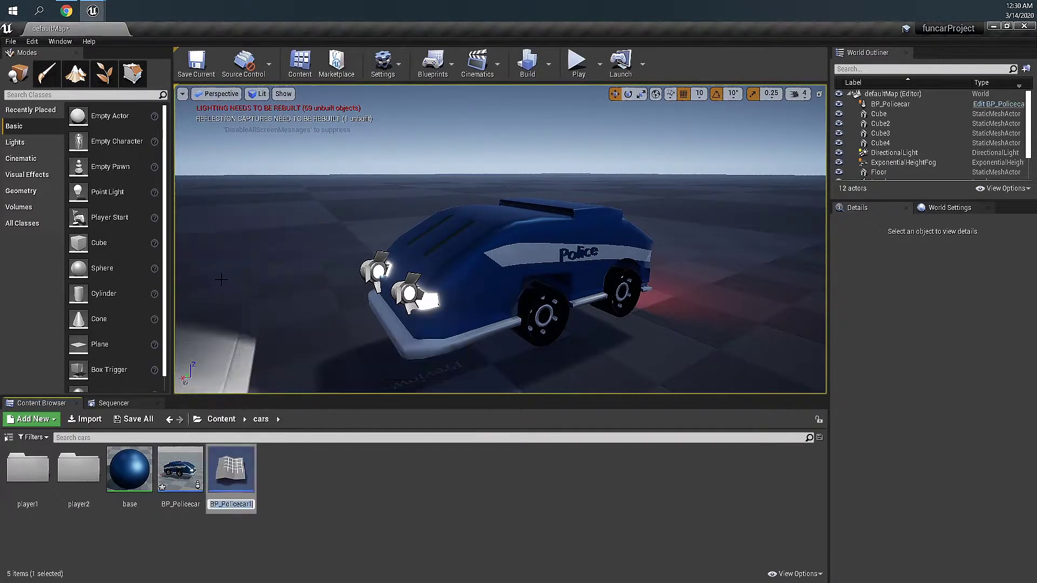
# Make two copies of the base material, named base1 and base2
pyautogui.rightClick(138, 478)
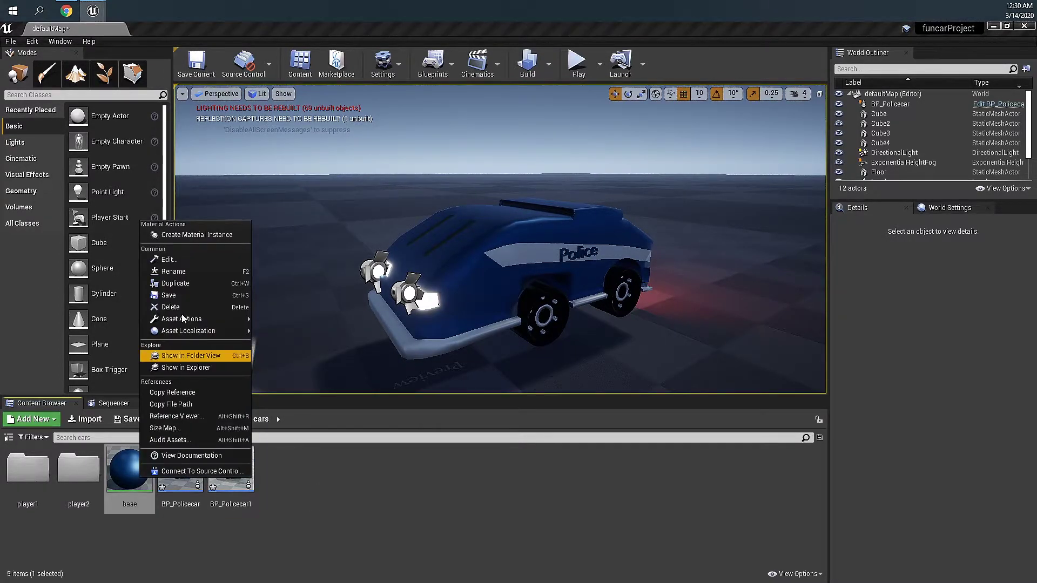
pyautogui.click(182, 283)
pyautogui.click(202, 545)
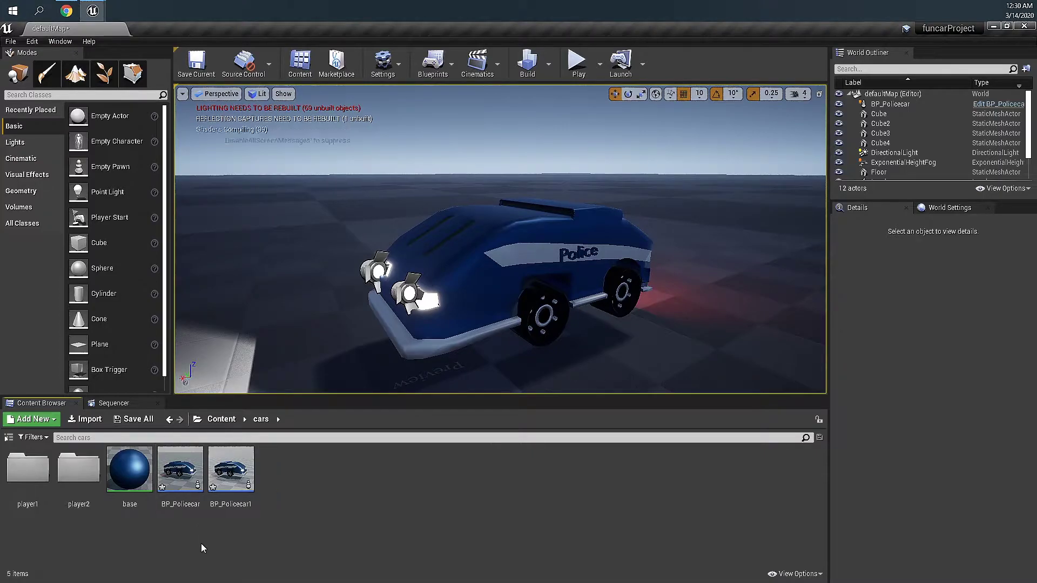
pyautogui.rightClick(132, 485)
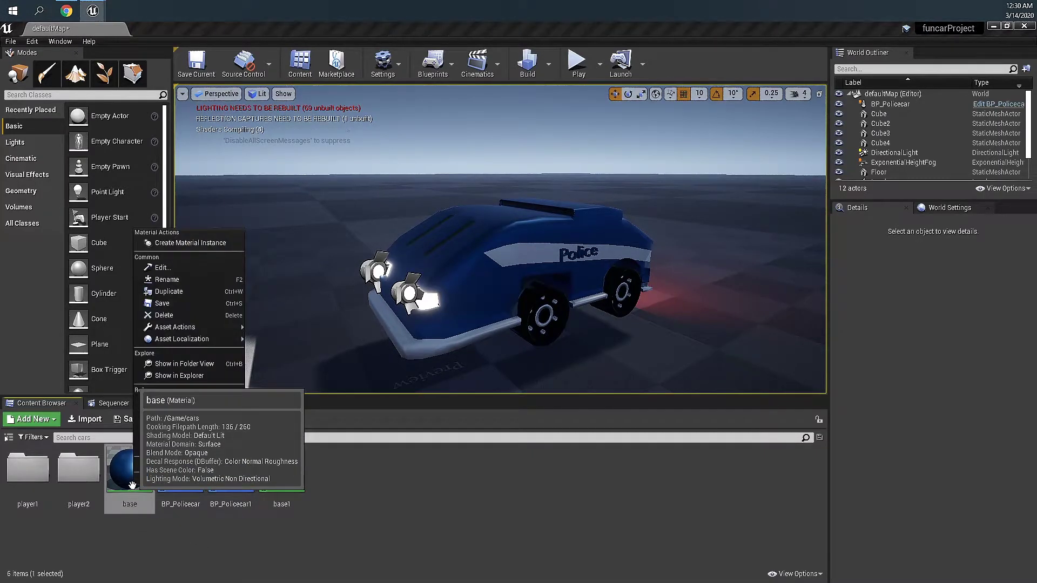
pyautogui.click(173, 299)
pyautogui.click(171, 567)
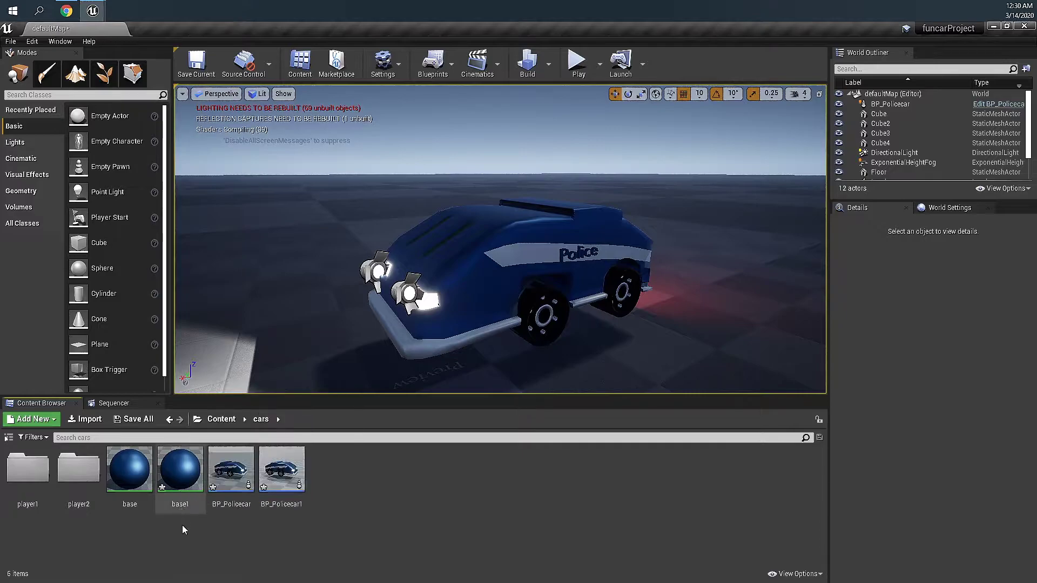
# Delete the base2 material, leaving base1's name unchanged
pyautogui.rightClick(182, 508)
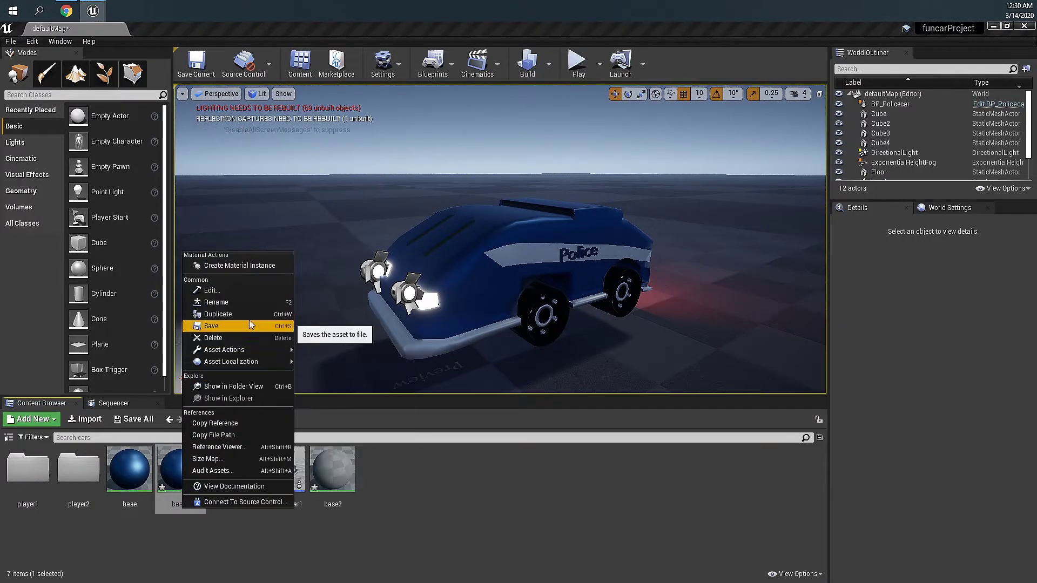
pyautogui.click(248, 303)
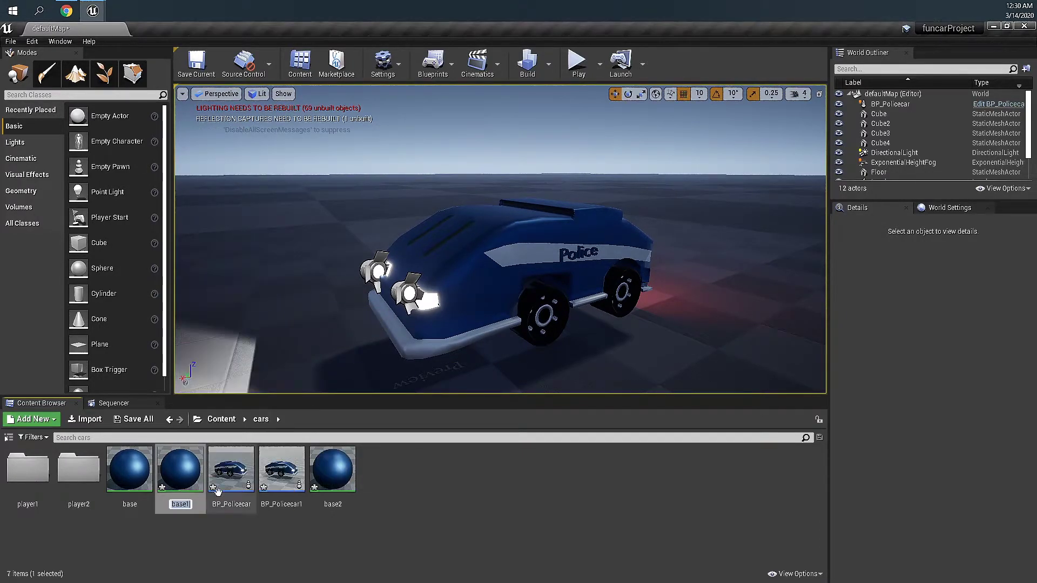
pyautogui.click(204, 554)
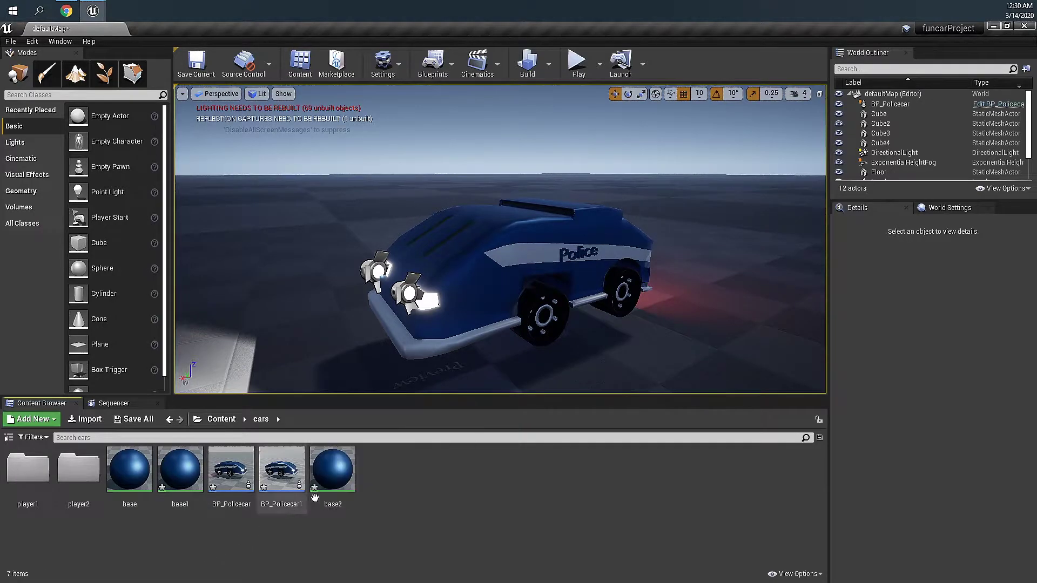
pyautogui.rightClick(333, 473)
pyautogui.click(384, 321)
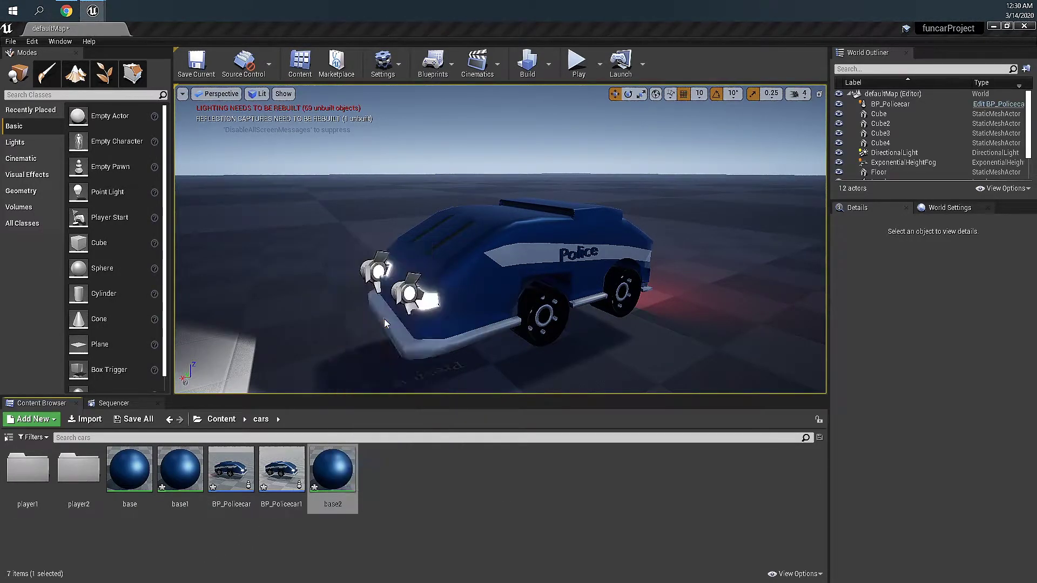
pyautogui.click(440, 479)
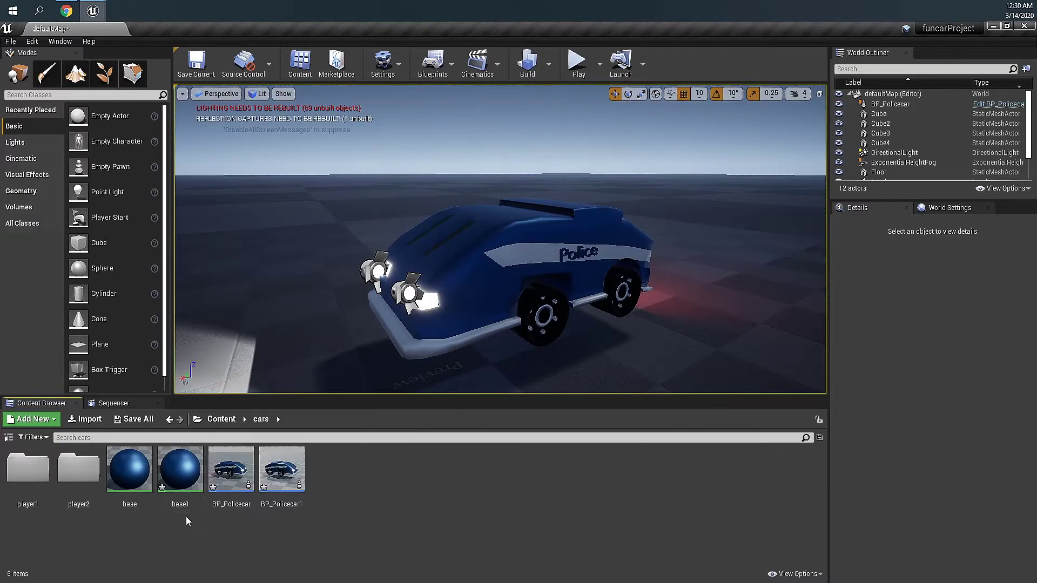
# Rename the base1 material to blackPoliceCarMat
pyautogui.rightClick(186, 511)
pyautogui.click(232, 293)
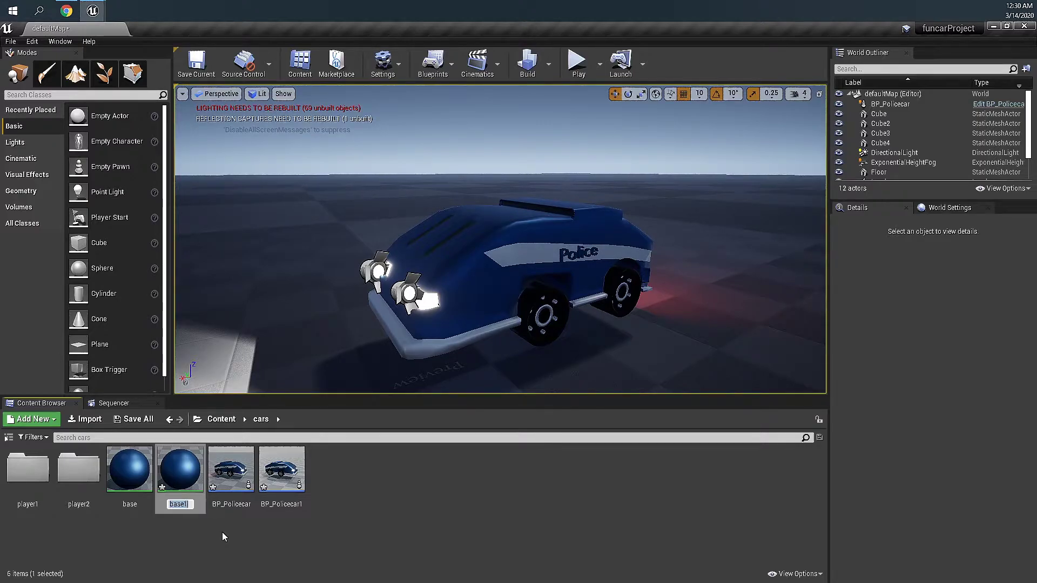
pyautogui.write('blackPoliceCar')
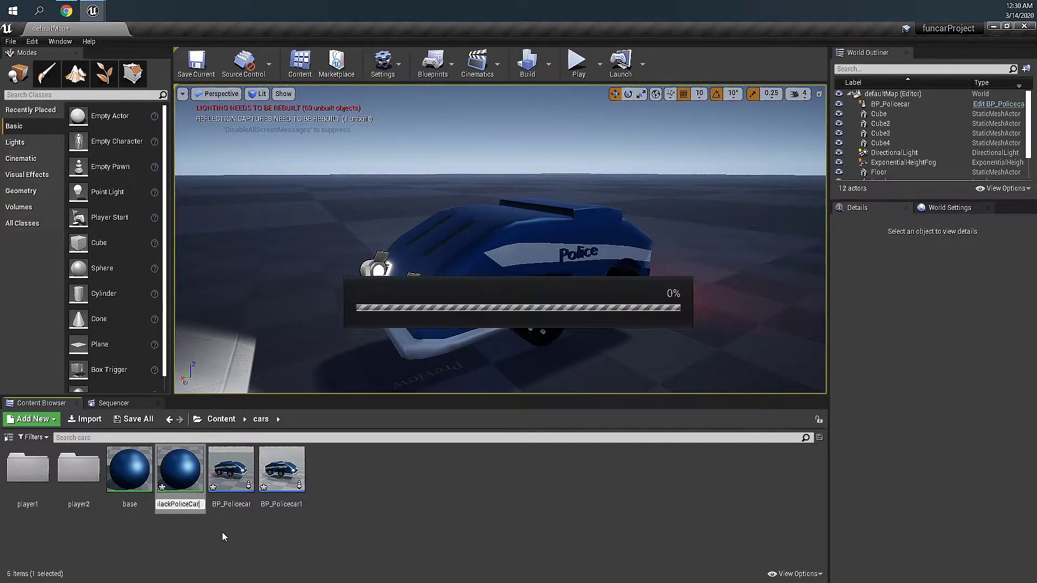
pyautogui.click(197, 505)
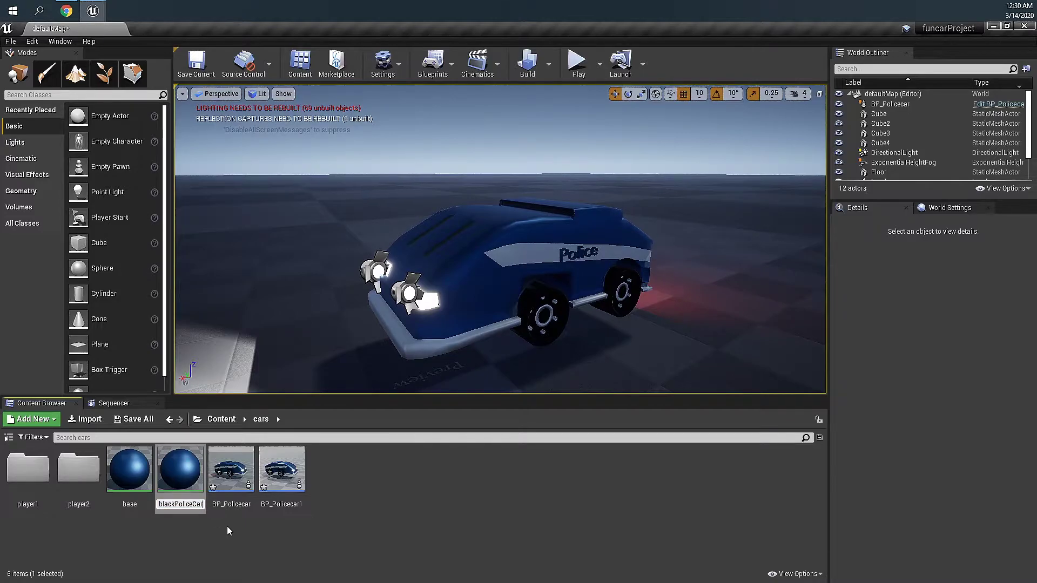
pyautogui.write('Mat')
pyautogui.press('Return')
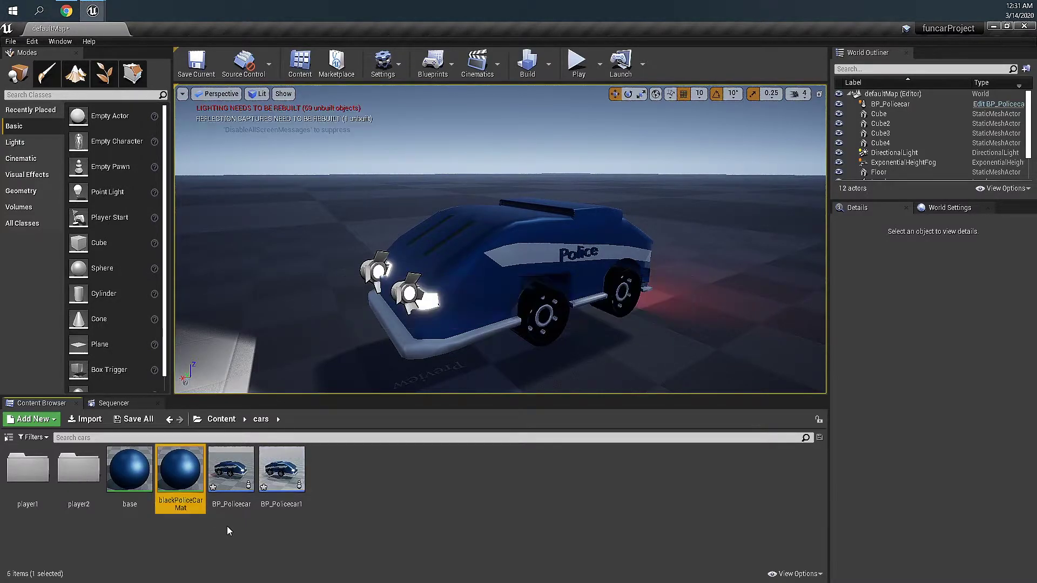
# Darken blackPoliceCarMat's Param colour to black and save the material
pyautogui.doubleClick(185, 482)
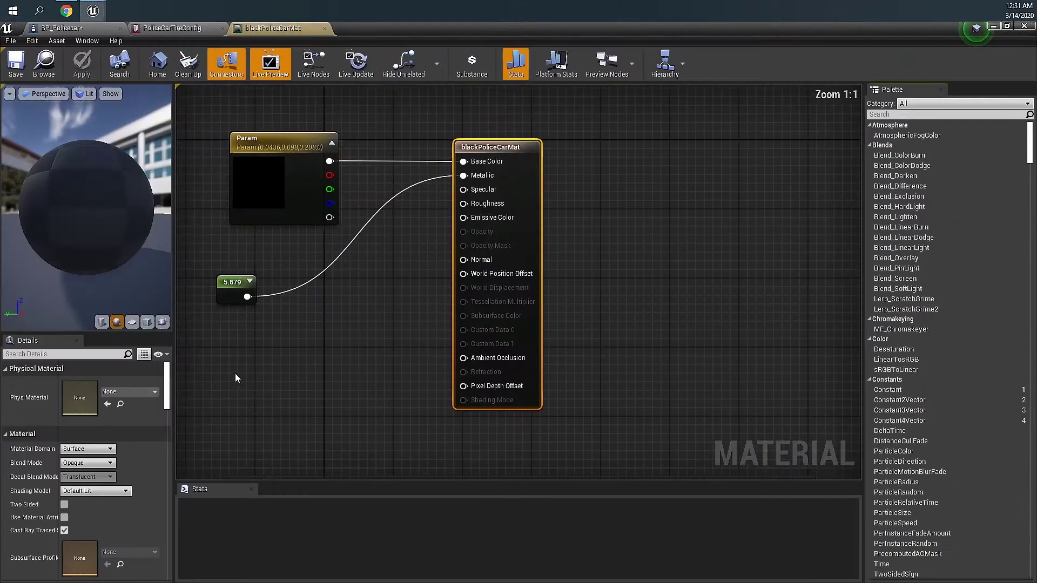
pyautogui.doubleClick(278, 186)
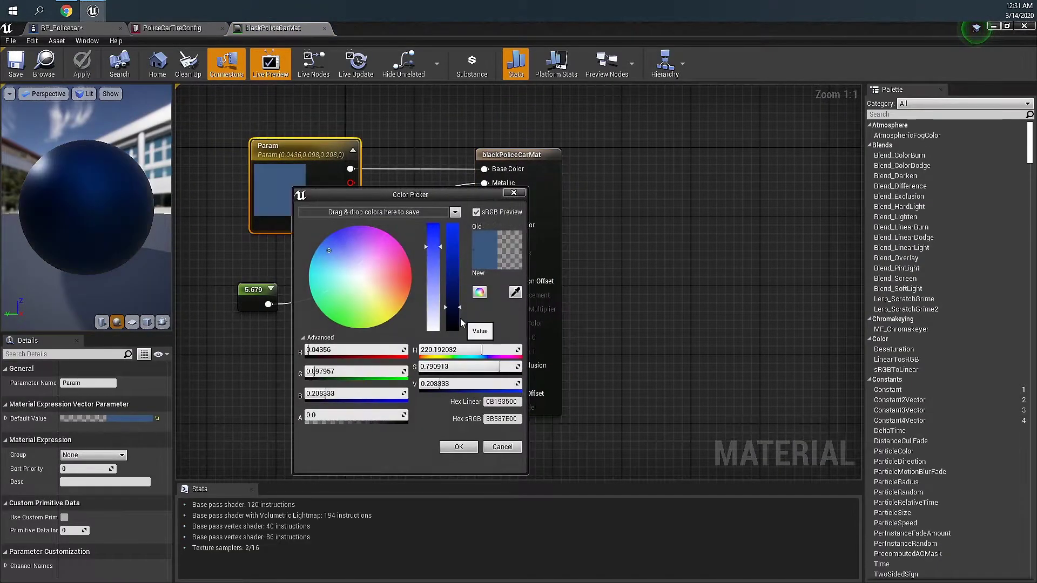
pyautogui.moveTo(458, 308); pyautogui.dragTo(457, 333)
pyautogui.click(459, 449)
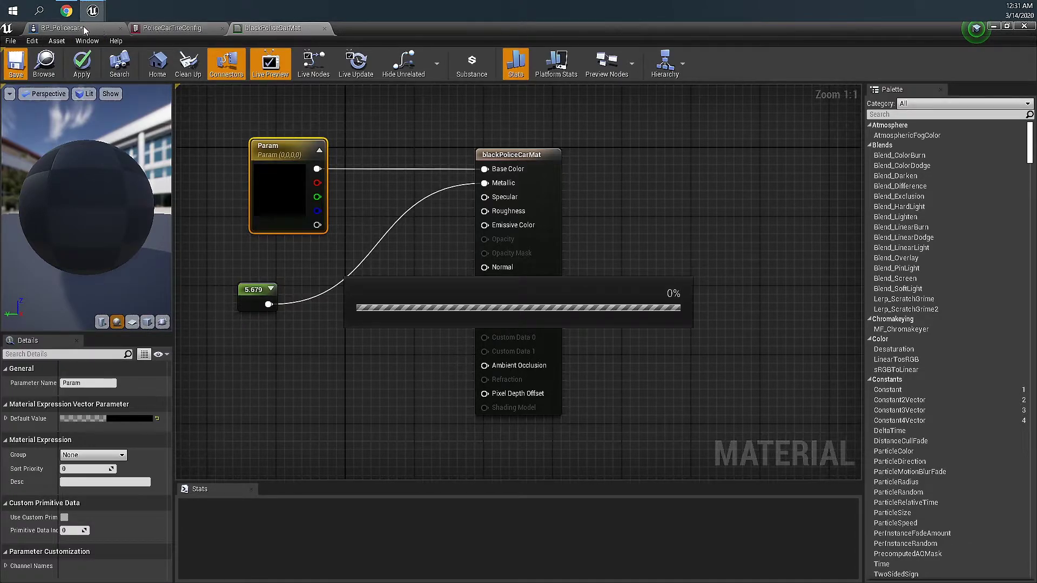
pyautogui.click(992, 26)
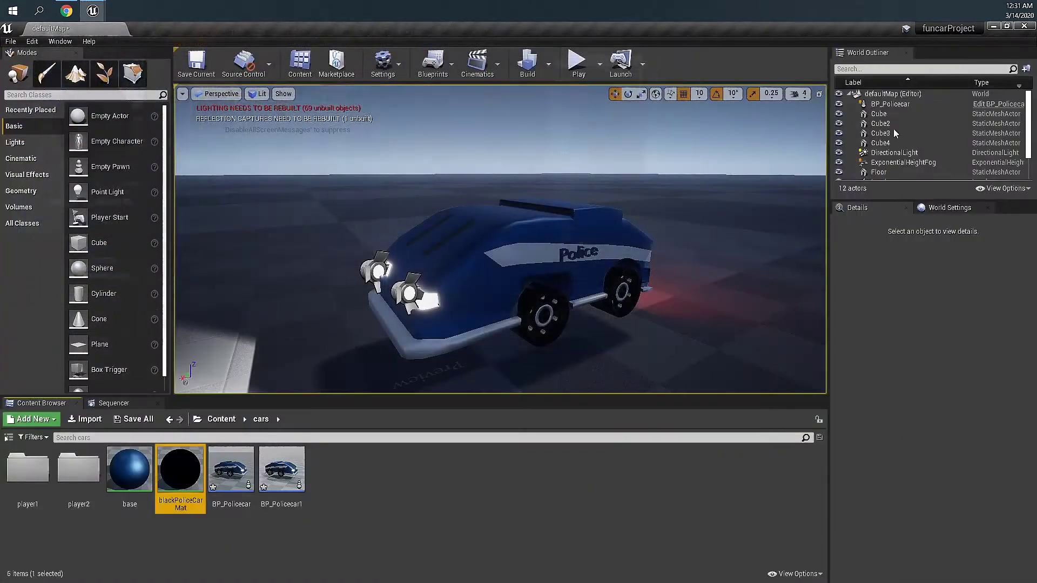
# Lighten the Param colour to a very dark grey of about 0.0677 and save again
pyautogui.doubleClick(188, 486)
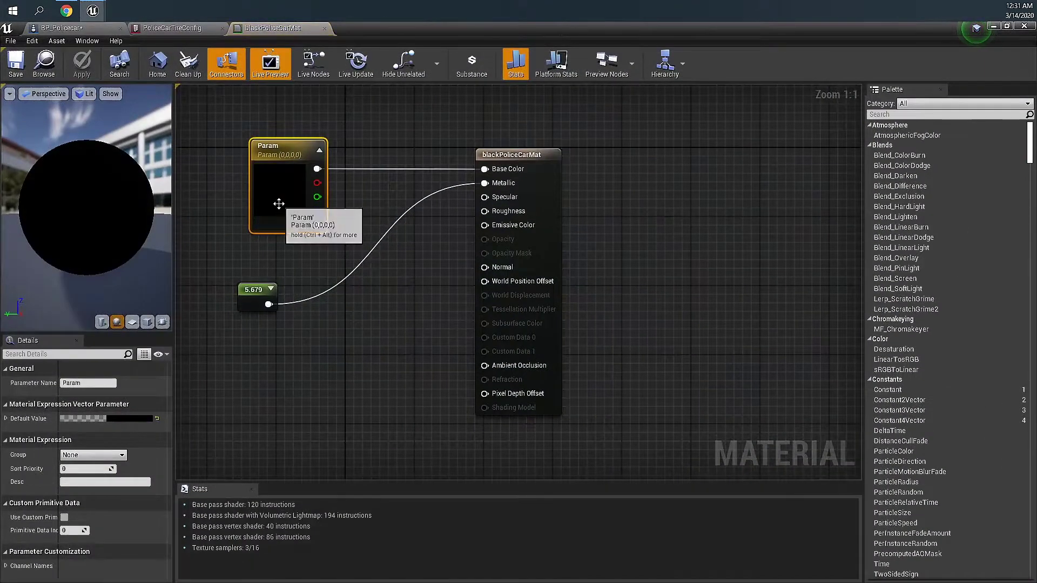
pyautogui.doubleClick(278, 204)
pyautogui.moveTo(441, 338); pyautogui.dragTo(441, 340)
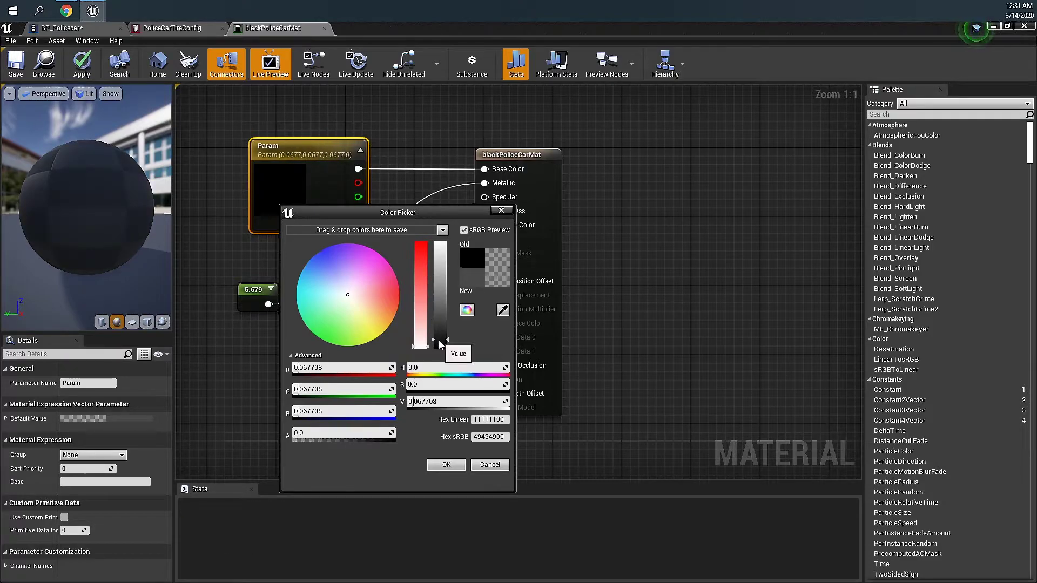
pyautogui.click(16, 62)
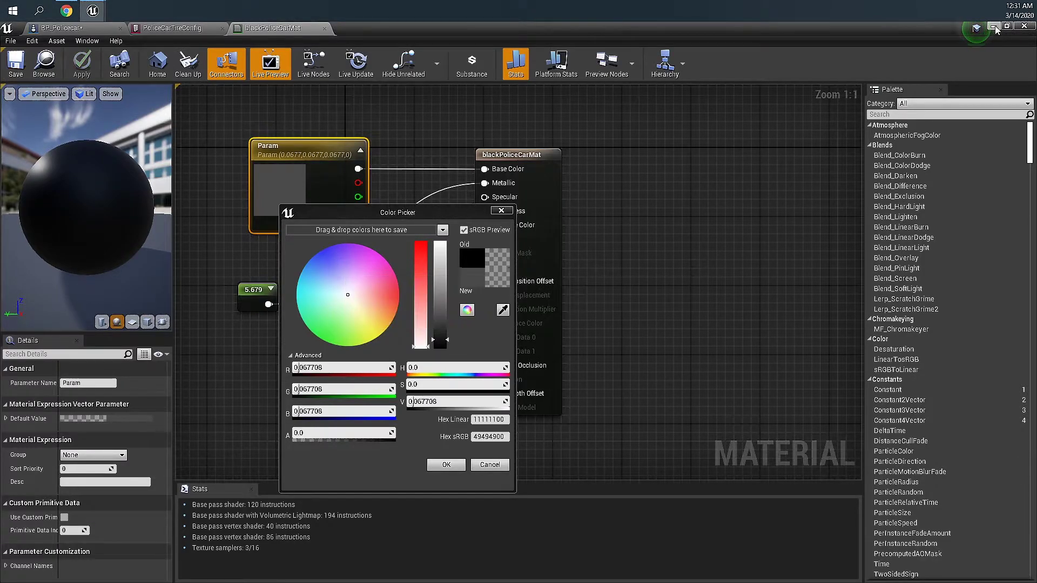
# Rename BP_Policecar1 to BP_BlackPolicecar
pyautogui.click(994, 26)
pyautogui.rightClick(281, 475)
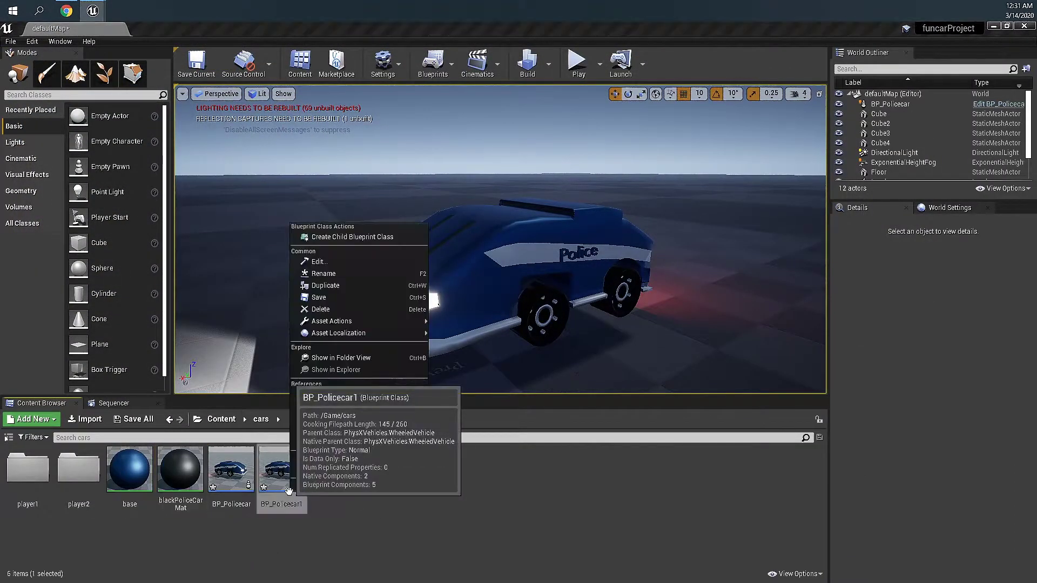
pyautogui.click(351, 285)
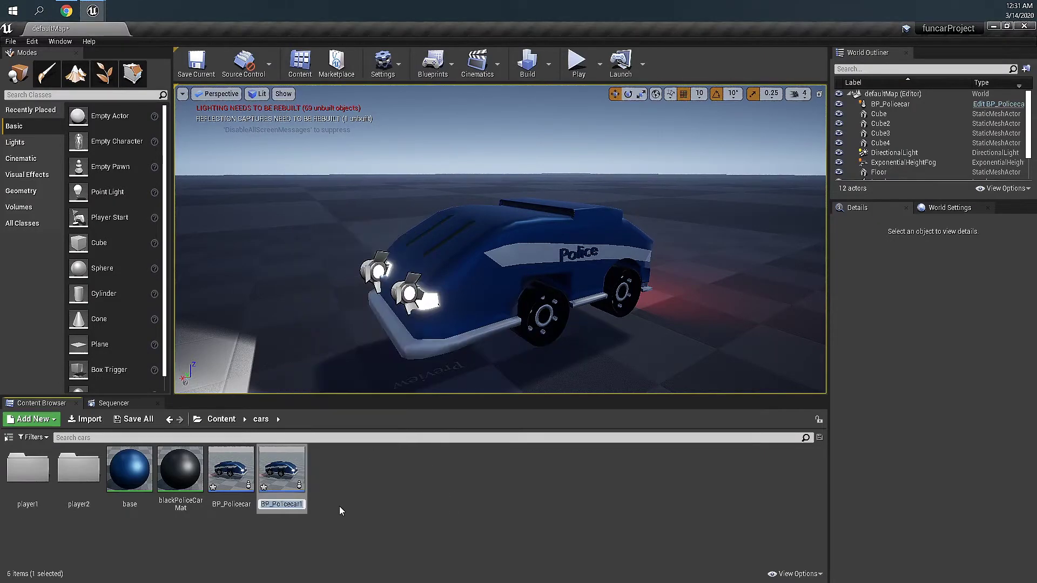
pyautogui.write('BP_')
pyautogui.write('BlackPo')
pyautogui.write('licec')
pyautogui.write('ar')
pyautogui.press('Return')
# Move BP_Policecar and base into player1, and blackPoliceCarMat and BP_BlackPolicecar into player2
pyautogui.click(367, 504)
pyautogui.click(286, 504)
pyautogui.keyDown('ctrl'); pyautogui.click(129, 469); pyautogui.keyUp('ctrl')
pyautogui.moveTo(129, 469); pyautogui.dragTo(26, 480)
pyautogui.click(76, 497)
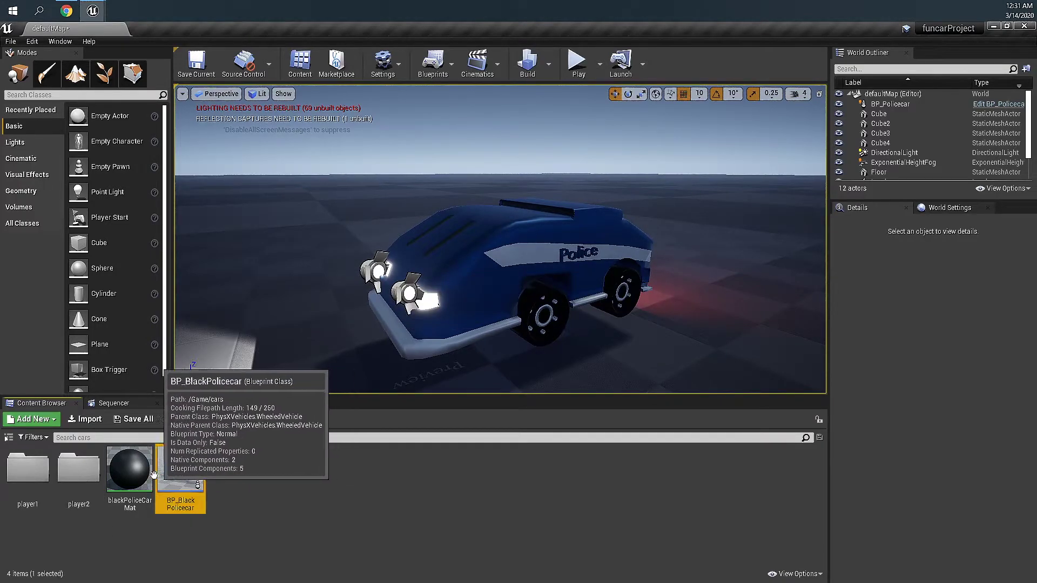
pyautogui.keyDown('ctrl'); pyautogui.click(151, 474); pyautogui.keyUp('ctrl')
pyautogui.moveTo(152, 474); pyautogui.dragTo(89, 479)
pyautogui.click(111, 494)
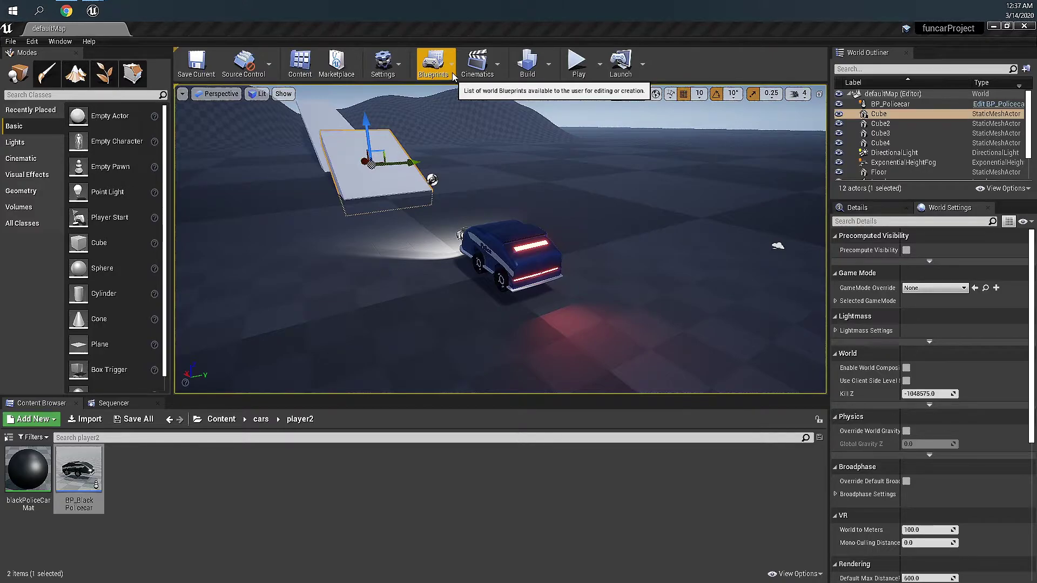
# In the Level Blueprint, connect a Create Player node after Event BeginPlay and save
pyautogui.click(453, 75)
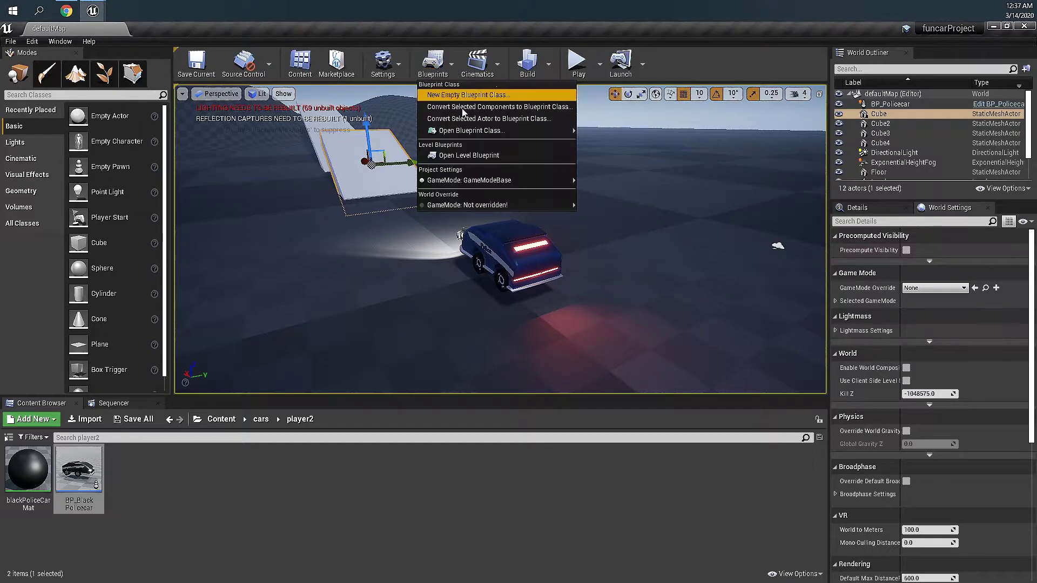
pyautogui.click(481, 155)
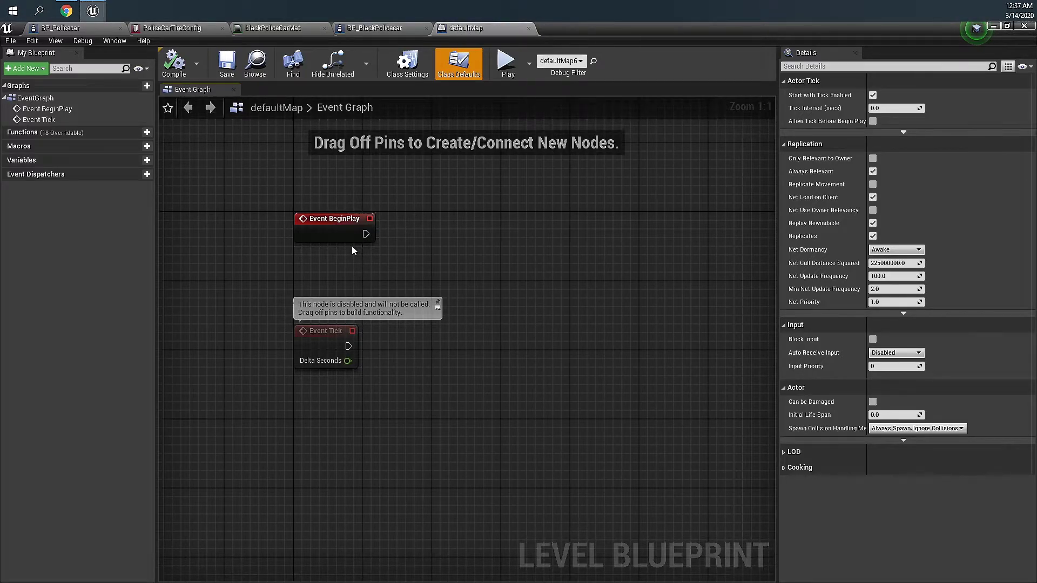
pyautogui.moveTo(366, 234); pyautogui.dragTo(444, 230)
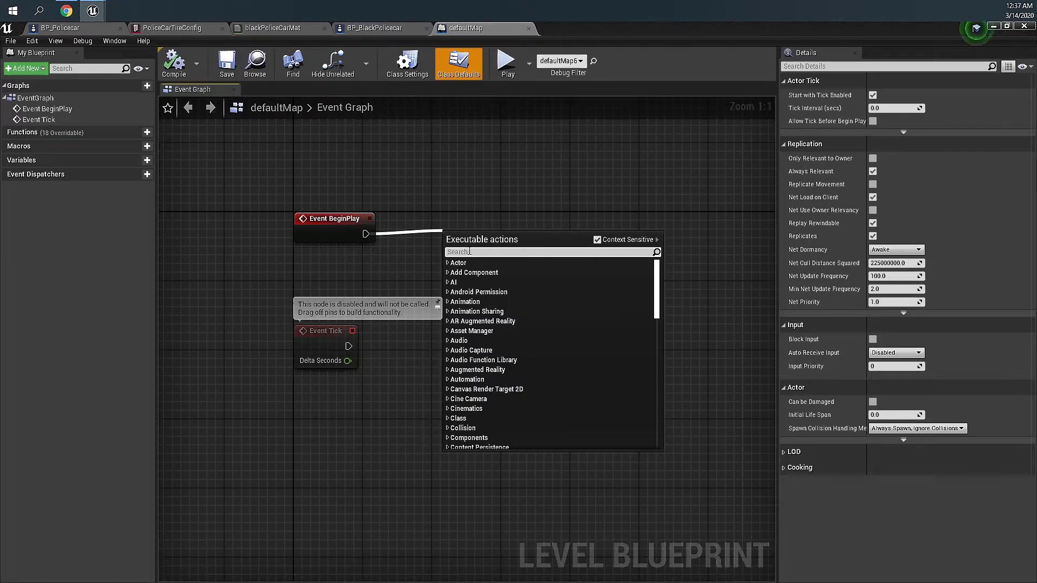
pyautogui.write('createplayer')
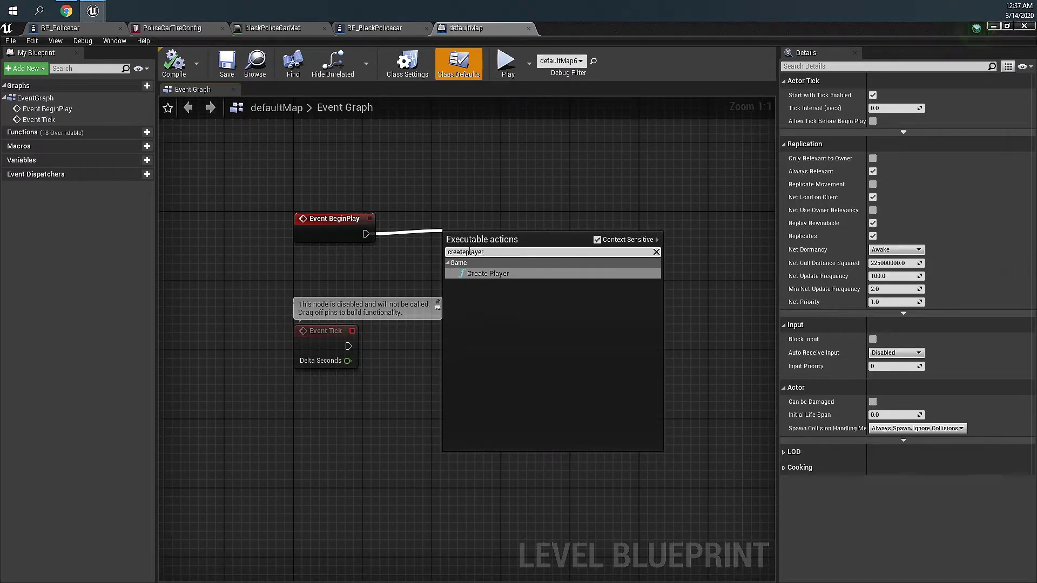
pyautogui.click(487, 274)
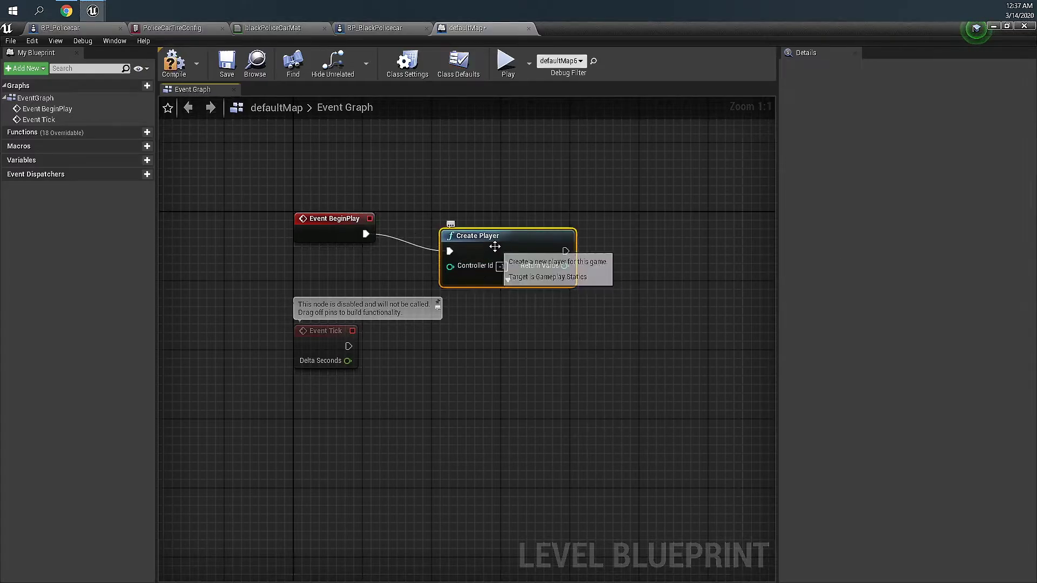
pyautogui.moveTo(509, 228); pyautogui.dragTo(518, 228)
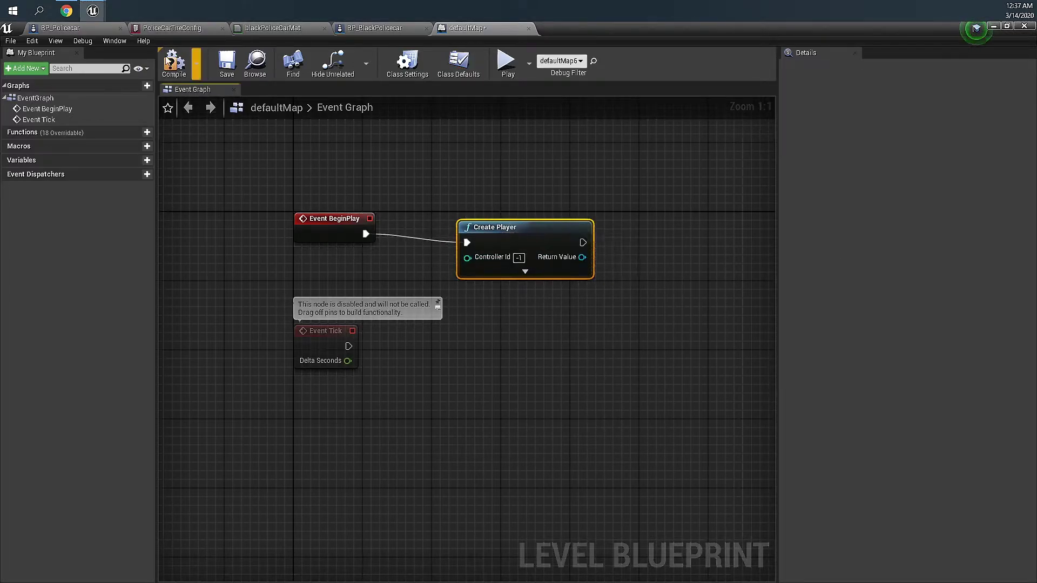
pyautogui.click(226, 62)
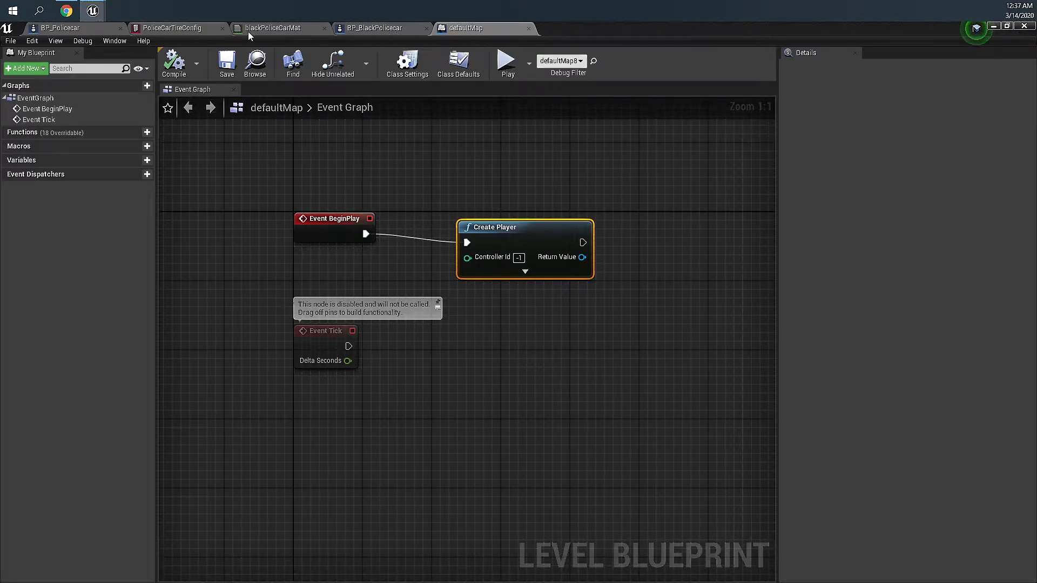
# Test-drive the car across the hillside with W and A, then stop and face the ramps
pyautogui.click(994, 26)
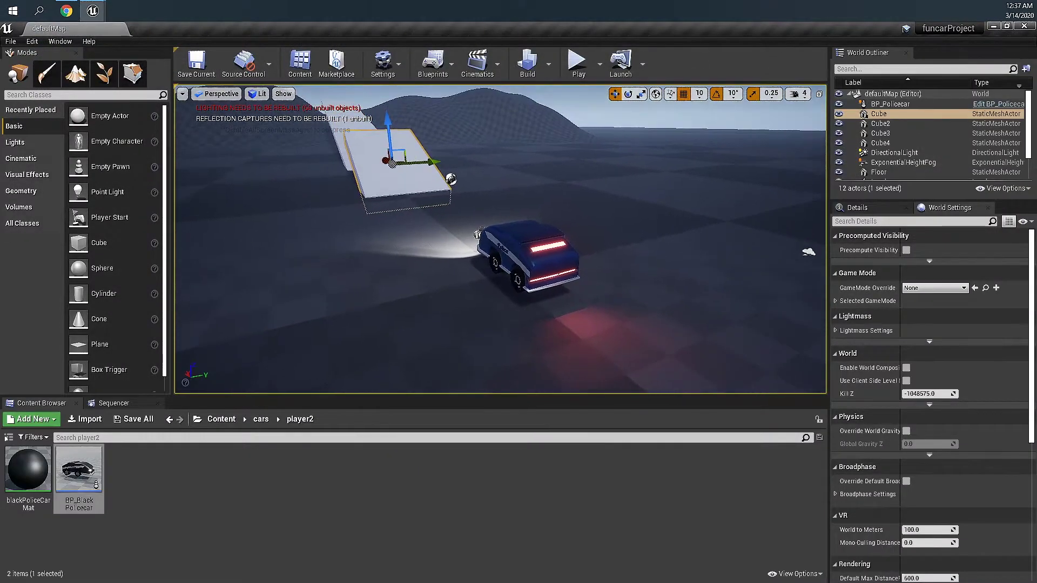
pyautogui.click(578, 75)
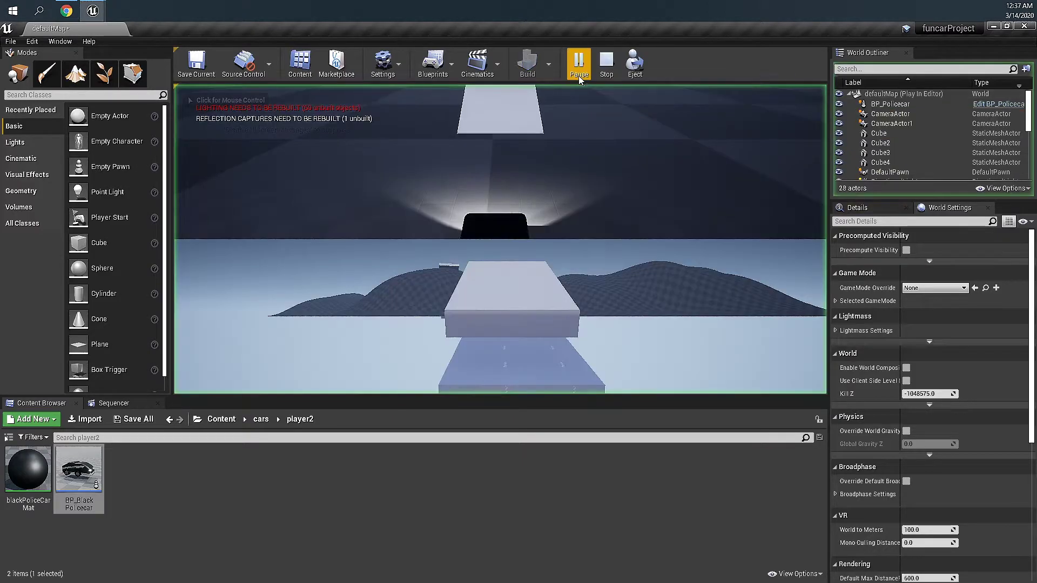
pyautogui.click(521, 202)
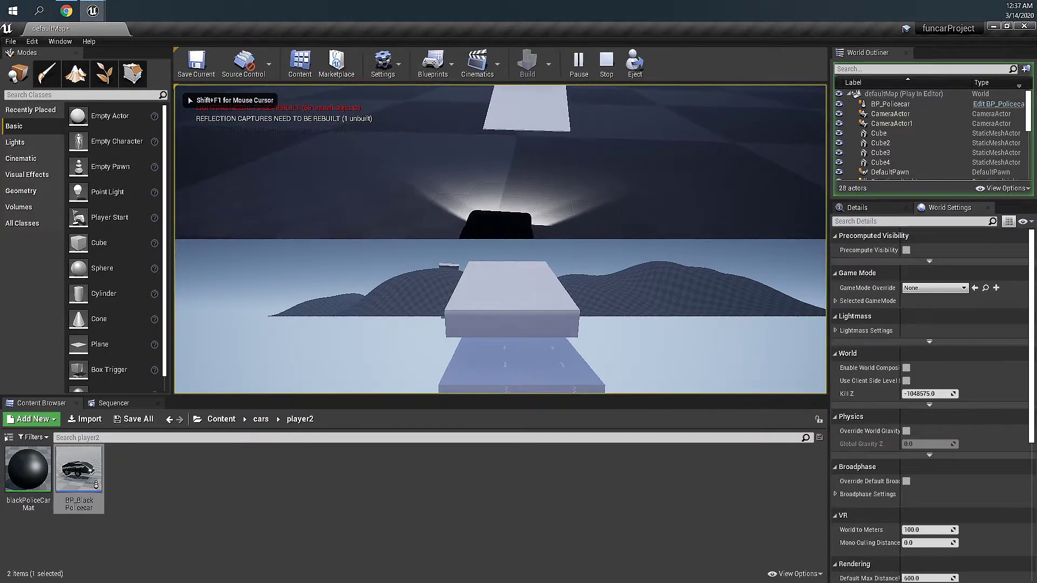
pyautogui.press('w')
pyautogui.press('a')
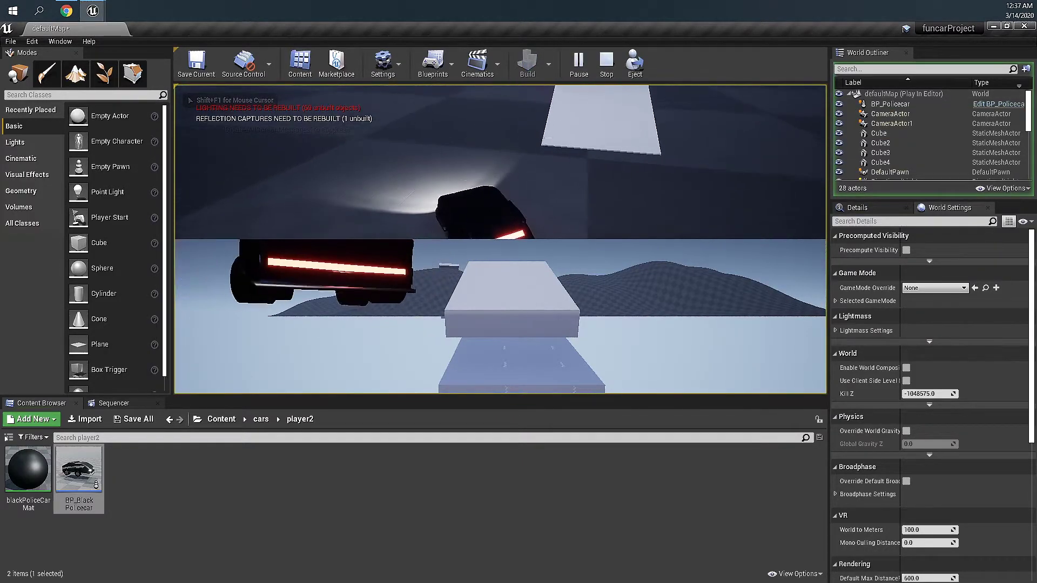
pyautogui.press('w')
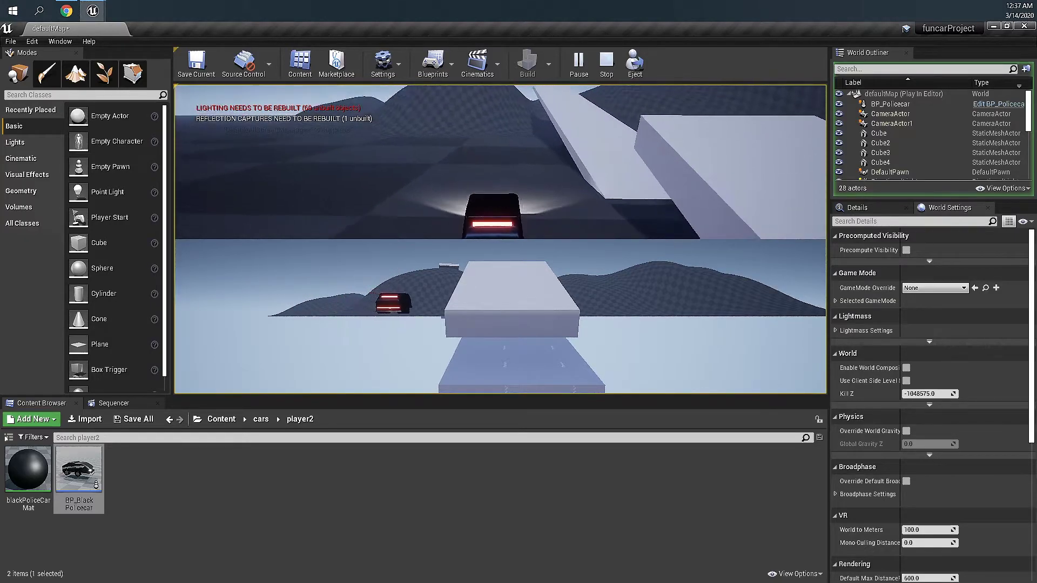
pyautogui.press('w')
pyautogui.press('a')
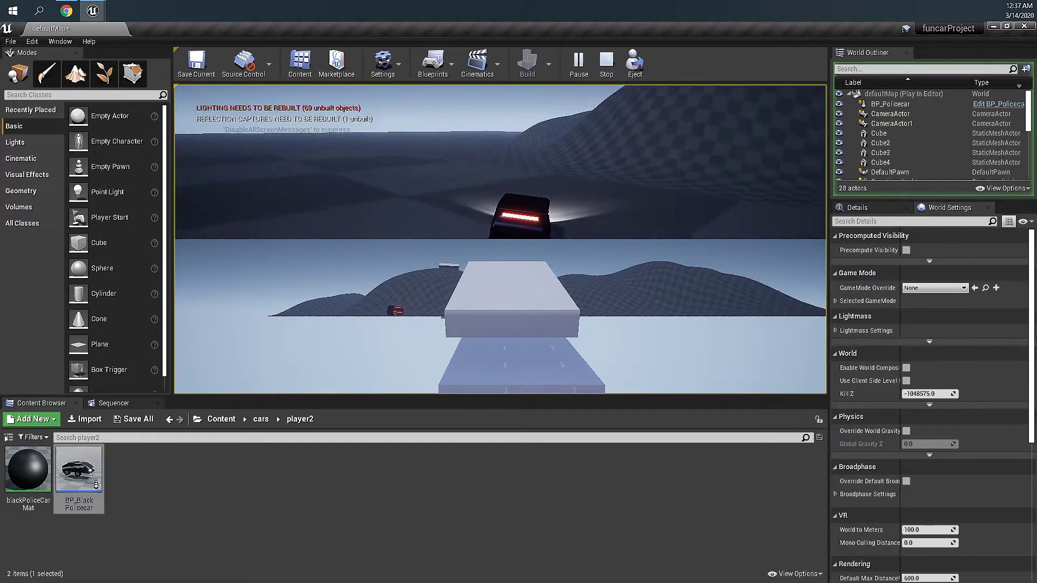
pyautogui.press('w')
pyautogui.press('a')
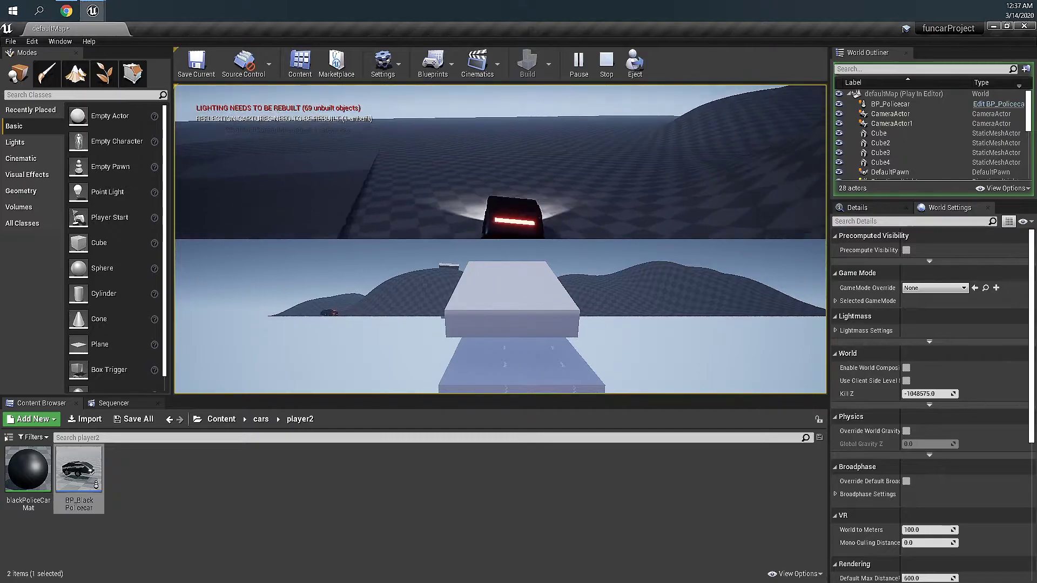
pyautogui.press('Escape')
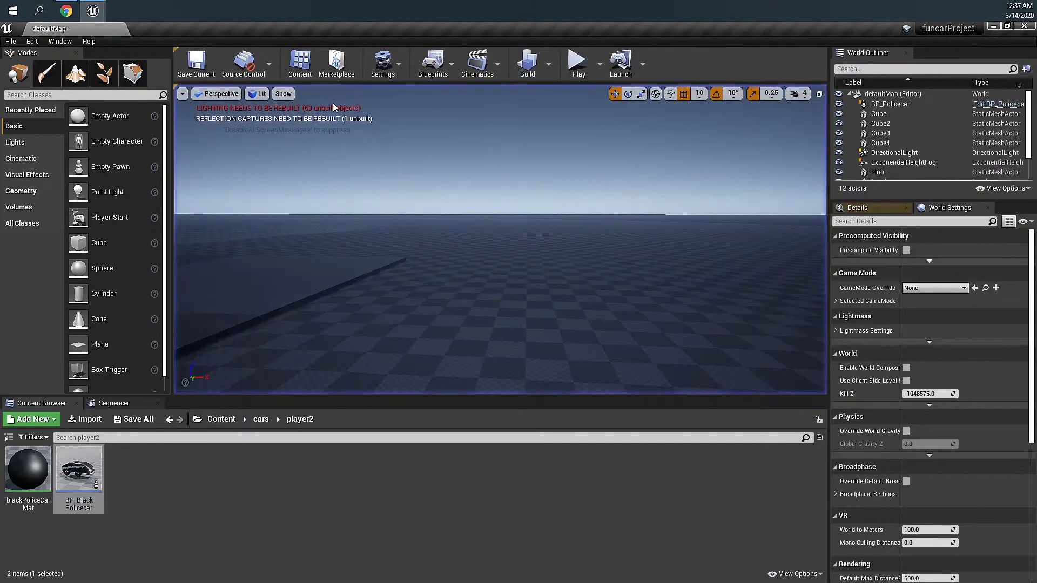
pyautogui.moveTo(583, 208); pyautogui.dragTo(395, 211, button='right')
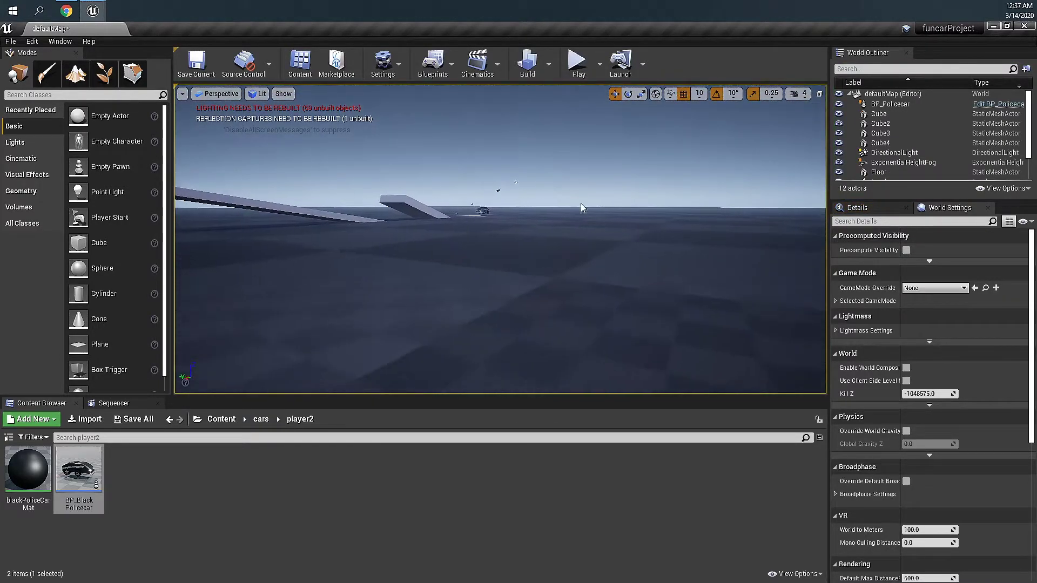
# Set BP_BlackPolicecar's Auto Possess Player to Player 1, then compile and save it
pyautogui.moveTo(73, 485)
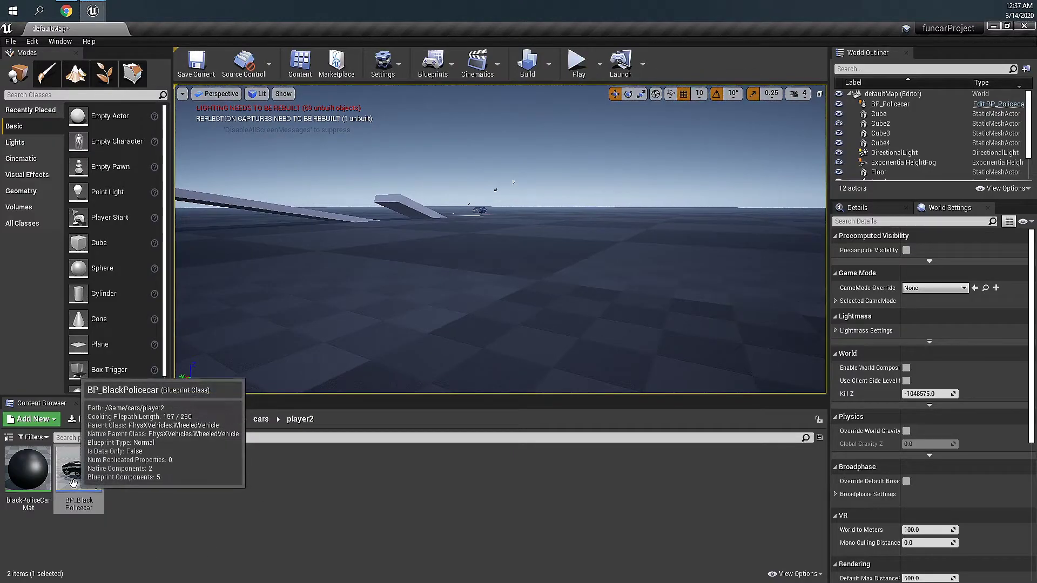
pyautogui.doubleClick(73, 483)
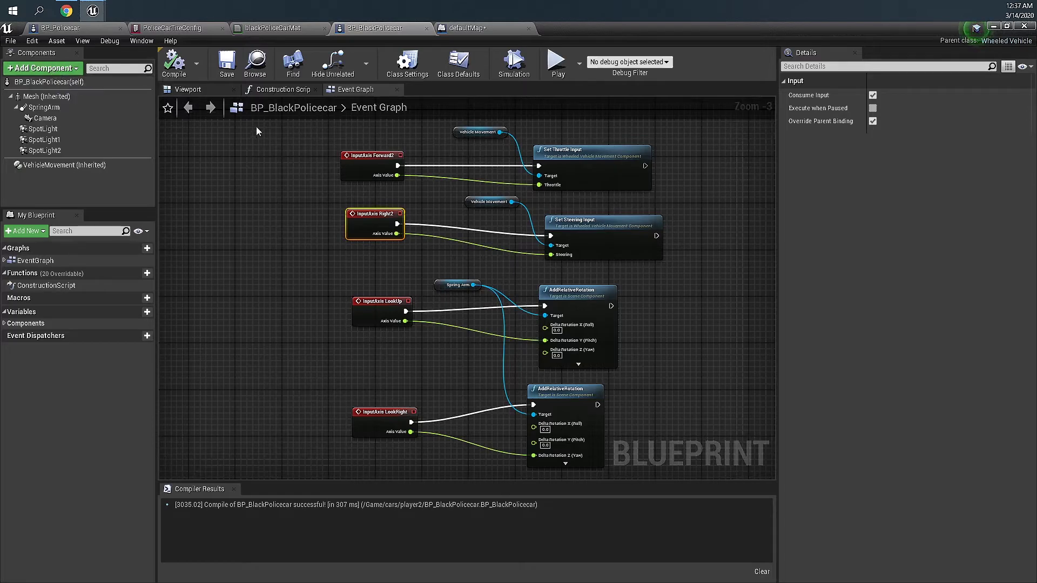
pyautogui.click(67, 83)
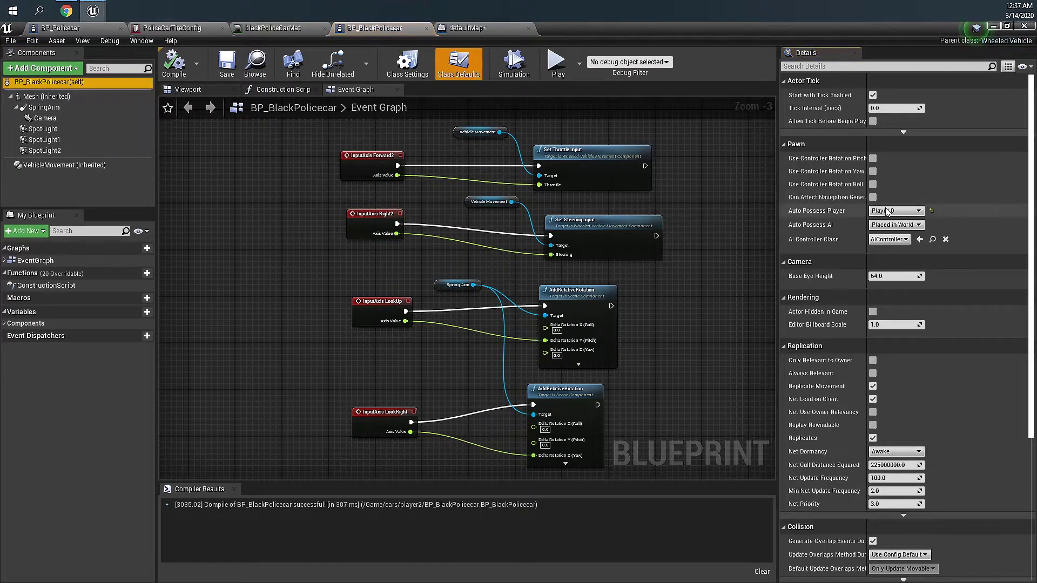
pyautogui.moveTo(803, 217)
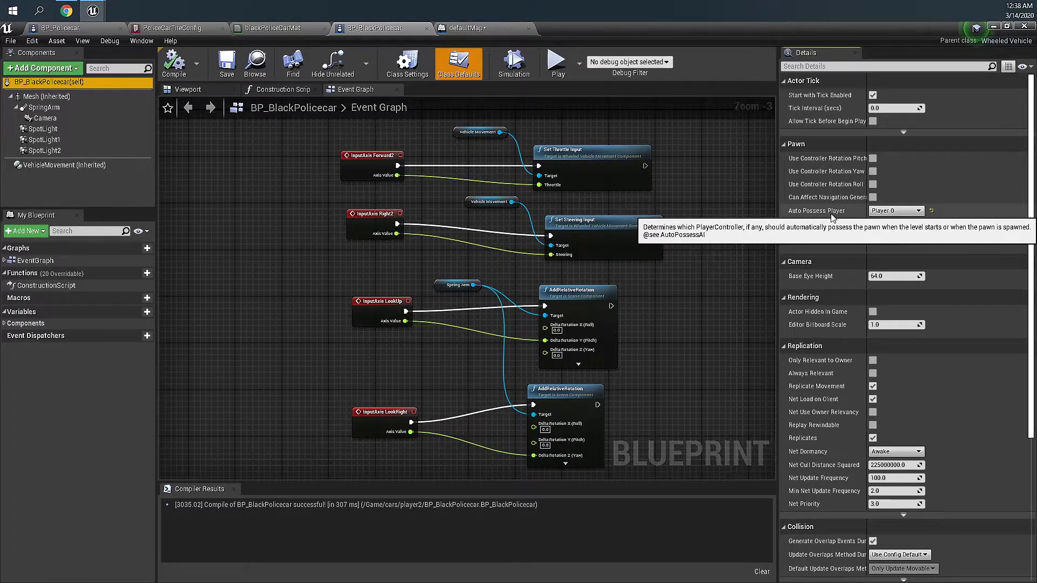
pyautogui.click(894, 212)
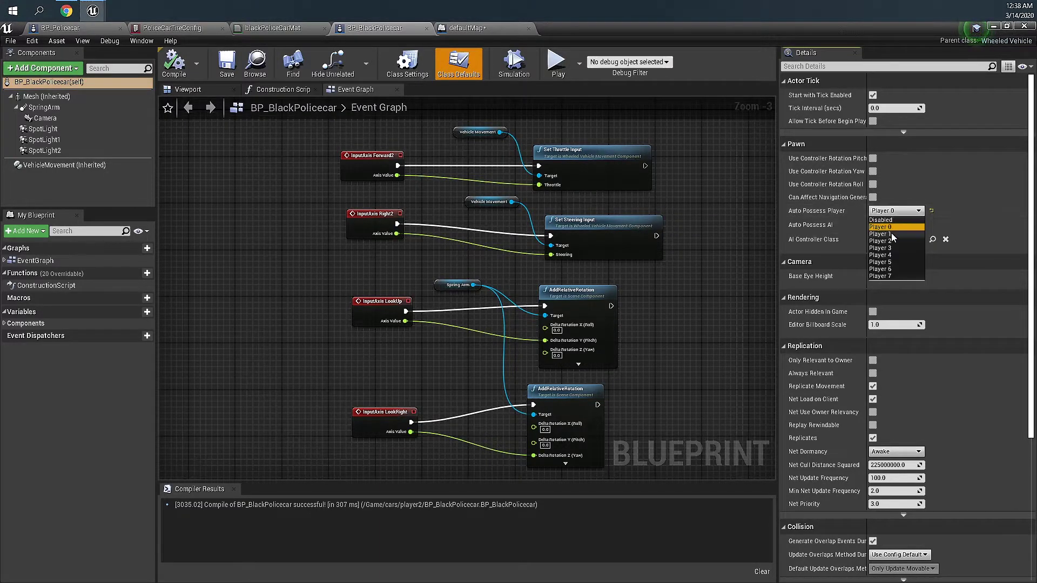
pyautogui.click(880, 234)
pyautogui.click(174, 62)
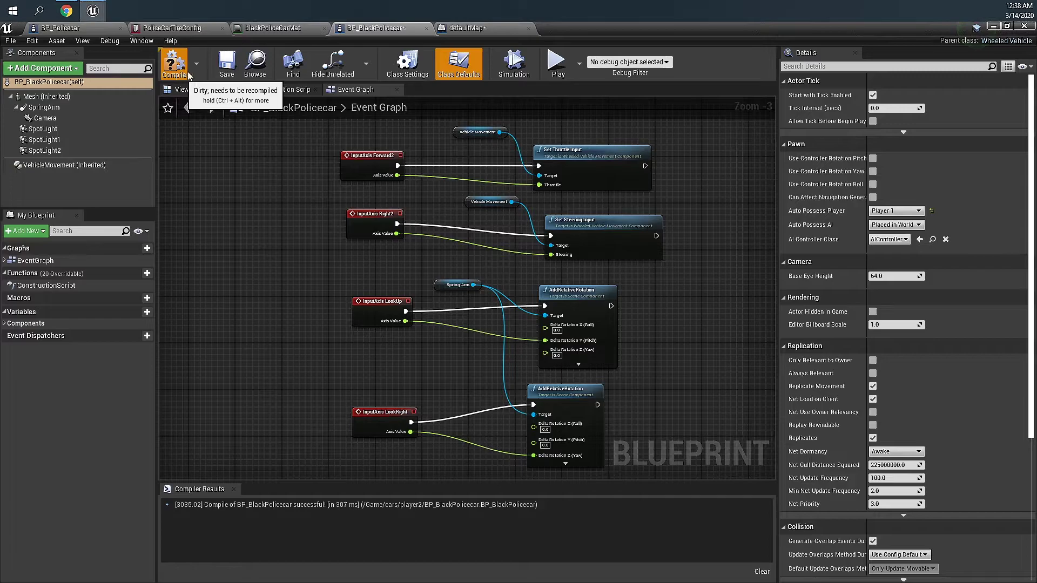
pyautogui.click(226, 62)
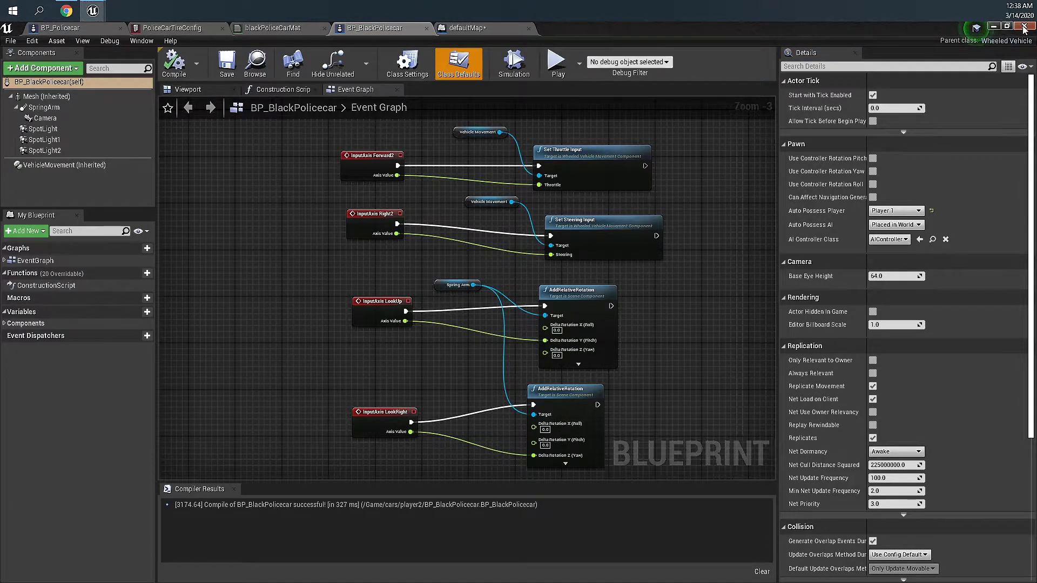
# Return to the level editor and move the view toward the ramps and car
pyautogui.click(518, 28)
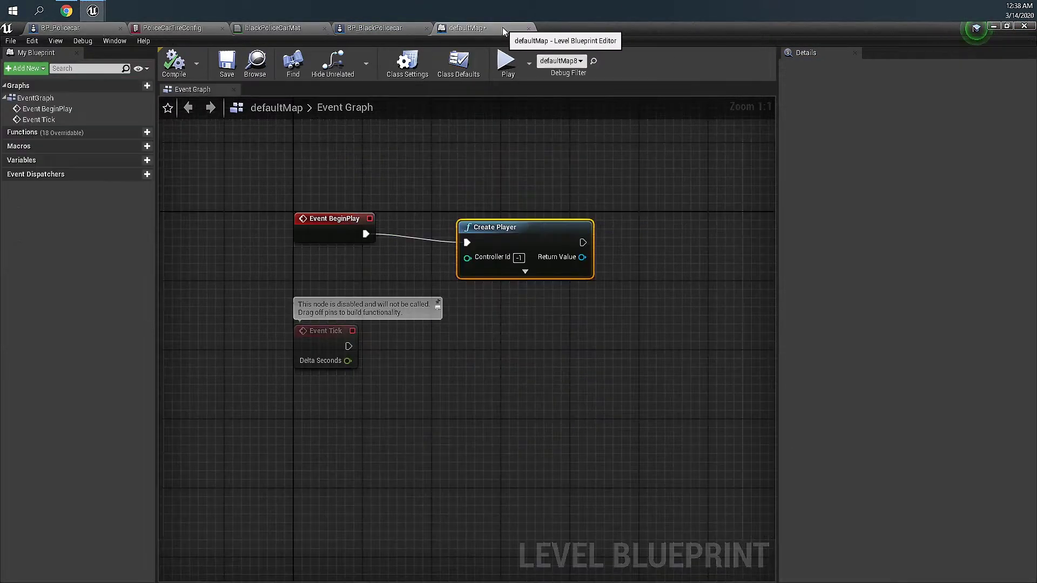
pyautogui.click(993, 26)
pyautogui.press('w')
pyautogui.moveTo(500, 238); pyautogui.dragTo(260, 261, button='right')
# Place BP_BlackPolicecar in the level beside the blue car and save the map
pyautogui.press('w')
pyautogui.press('d')
pyautogui.press('s')
pyautogui.press('w')
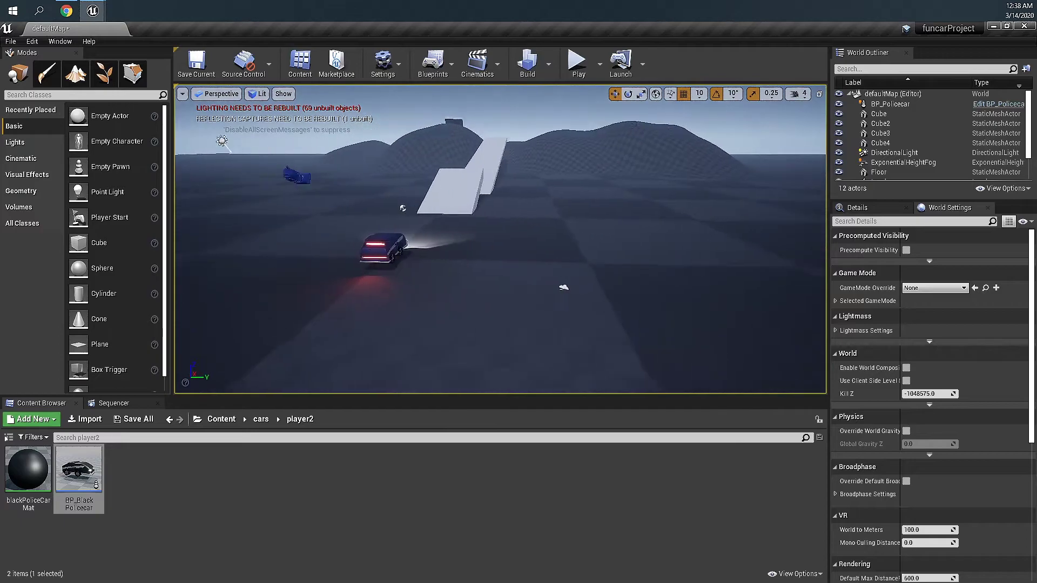
pyautogui.moveTo(79, 469); pyautogui.dragTo(541, 278)
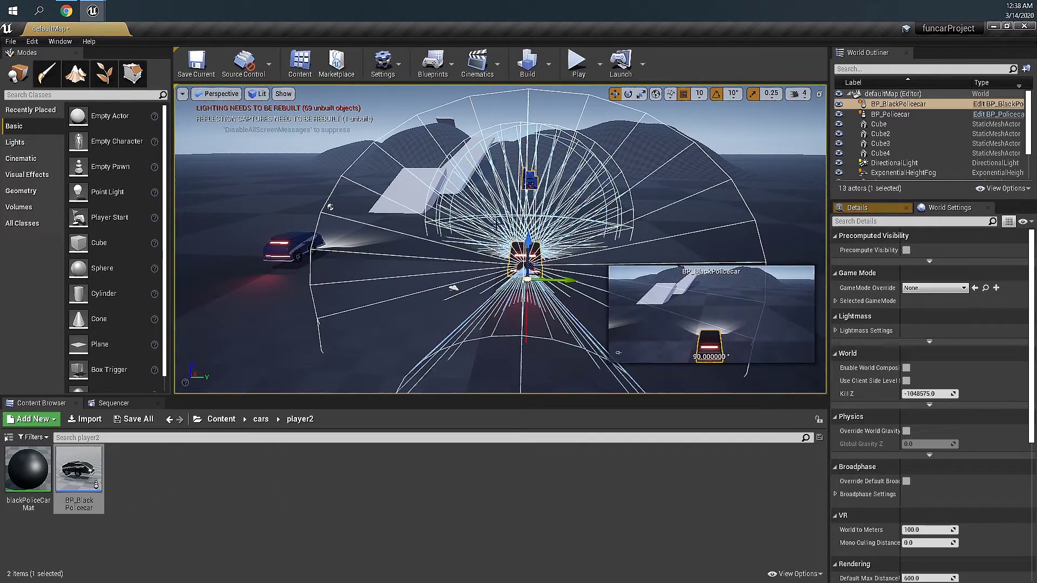
pyautogui.click(196, 62)
# Test-drive both cars in split-screen, the blue with W/D and the black with arrow keys
pyautogui.click(245, 148)
pyautogui.moveTo(246, 148); pyautogui.dragTo(432, 165, button='right')
pyautogui.press('a')
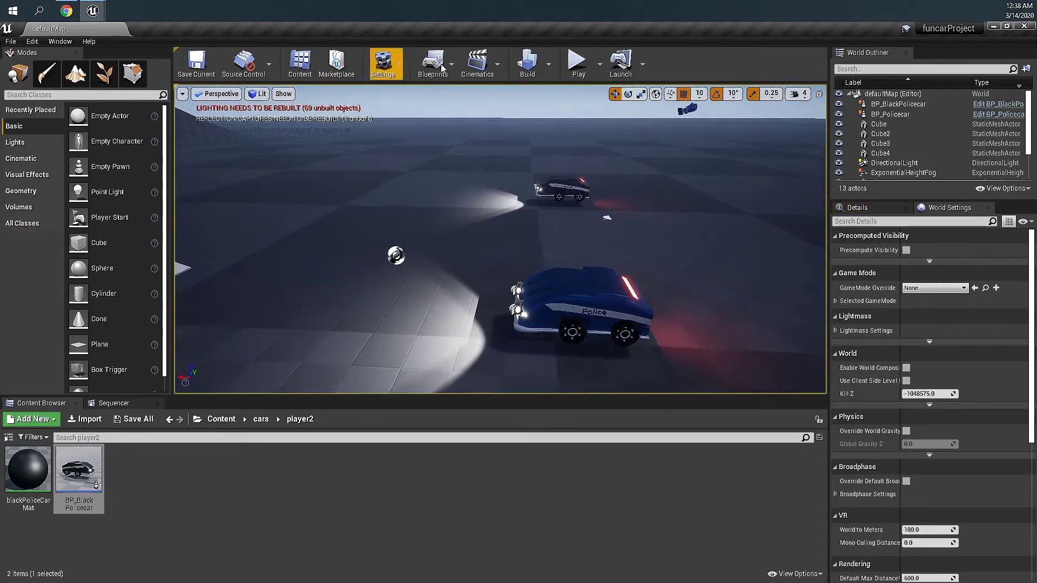
pyautogui.click(577, 63)
pyautogui.click(525, 200)
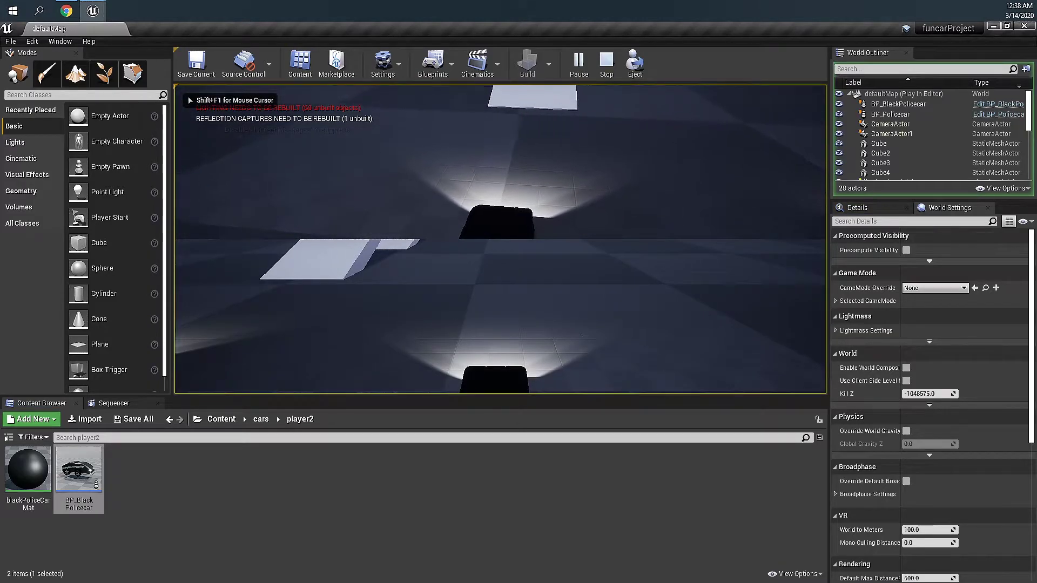
pyautogui.press('w')
pyautogui.press('d')
pyautogui.press('Up')
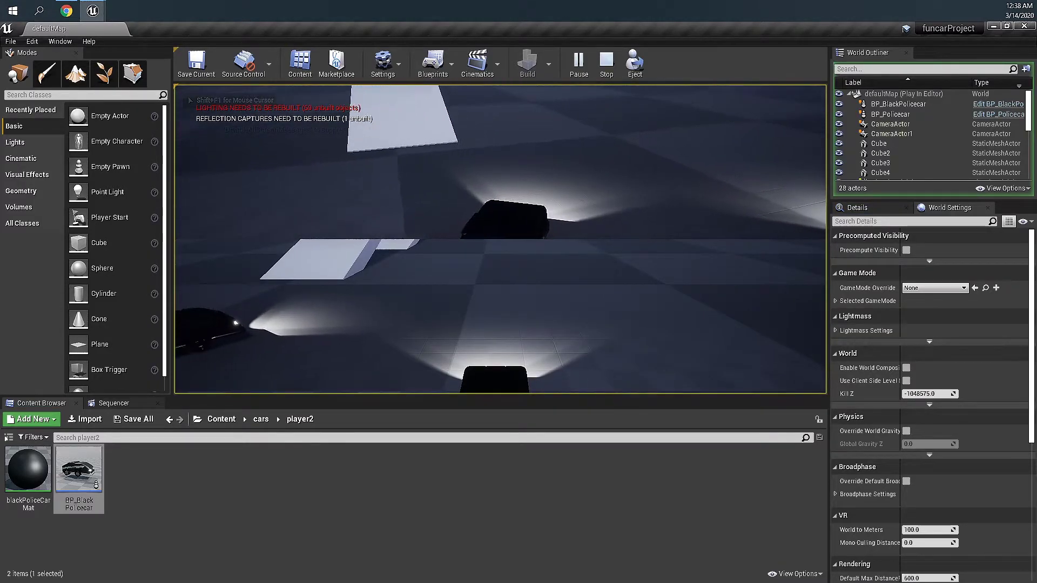
pyautogui.press('Up')
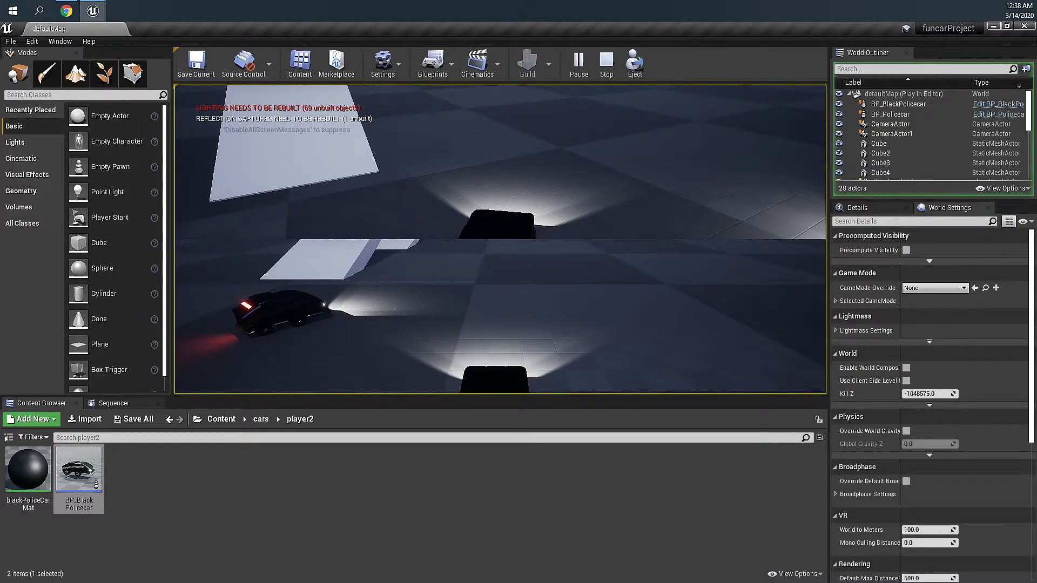
pyautogui.press('Down')
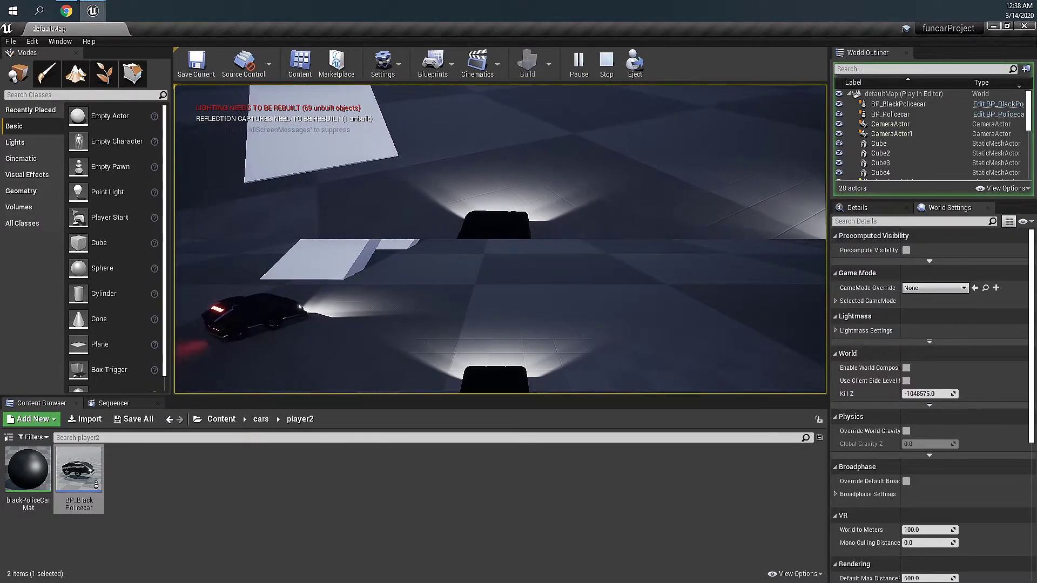
pyautogui.press('Escape')
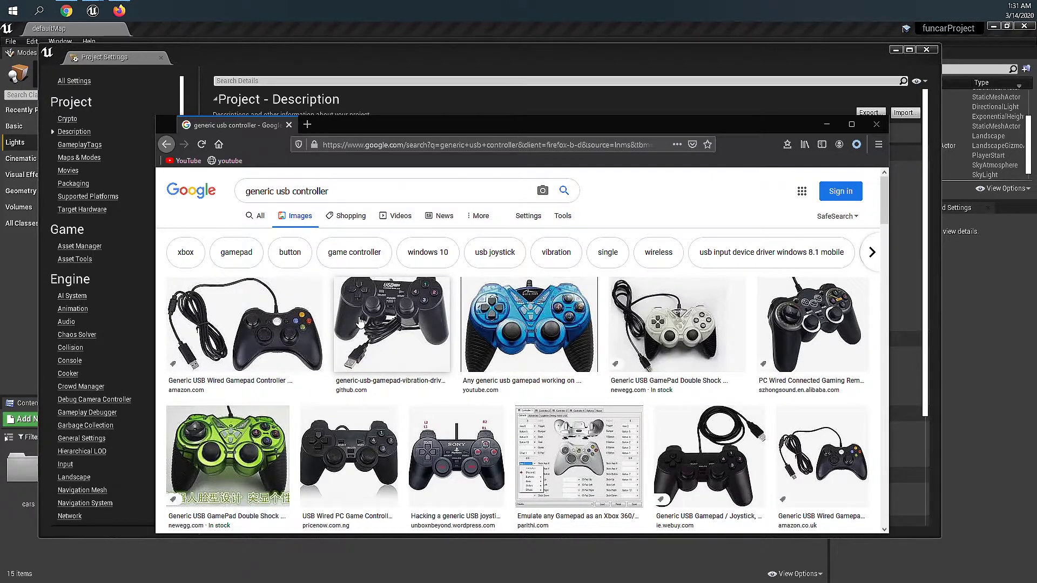
# Open the GitHub generic-usb-gamepad result's enlarged preview in Google Images
pyautogui.click(384, 331)
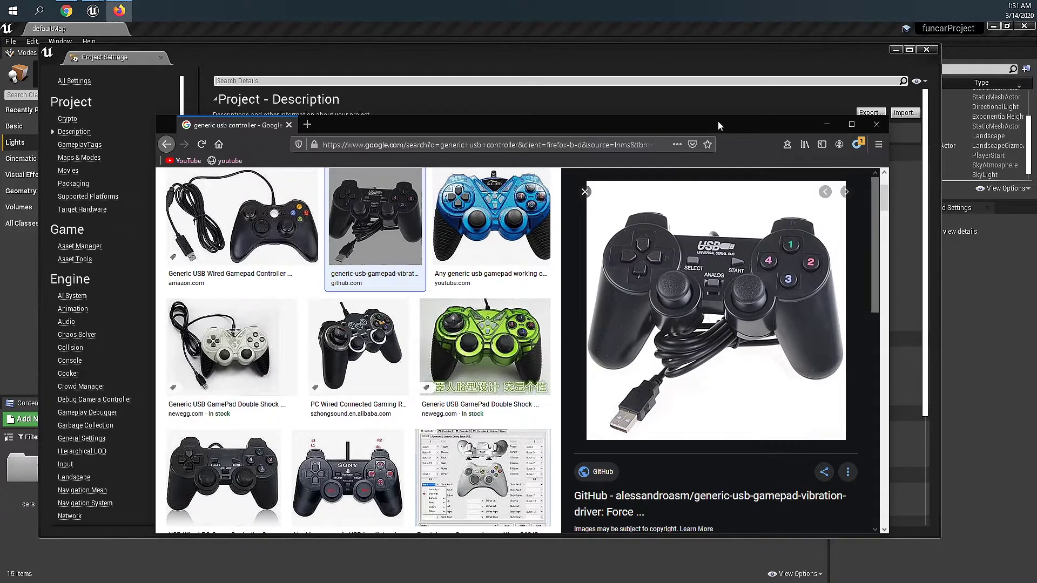
# Minimize Firefox and reopen Unreal's Project Settings
pyautogui.click(826, 124)
pyautogui.click(896, 50)
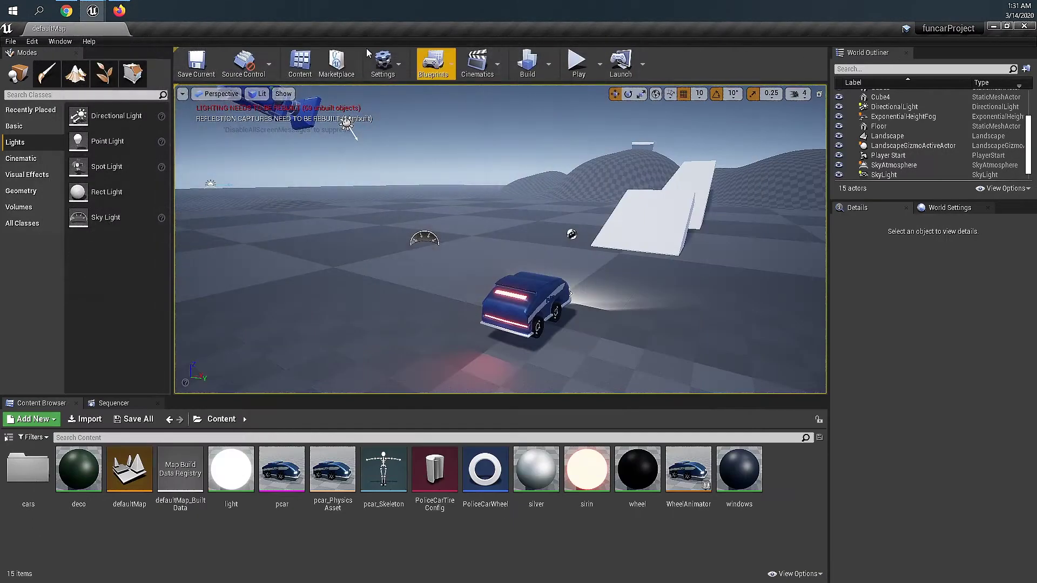
pyautogui.click(31, 42)
pyautogui.click(81, 196)
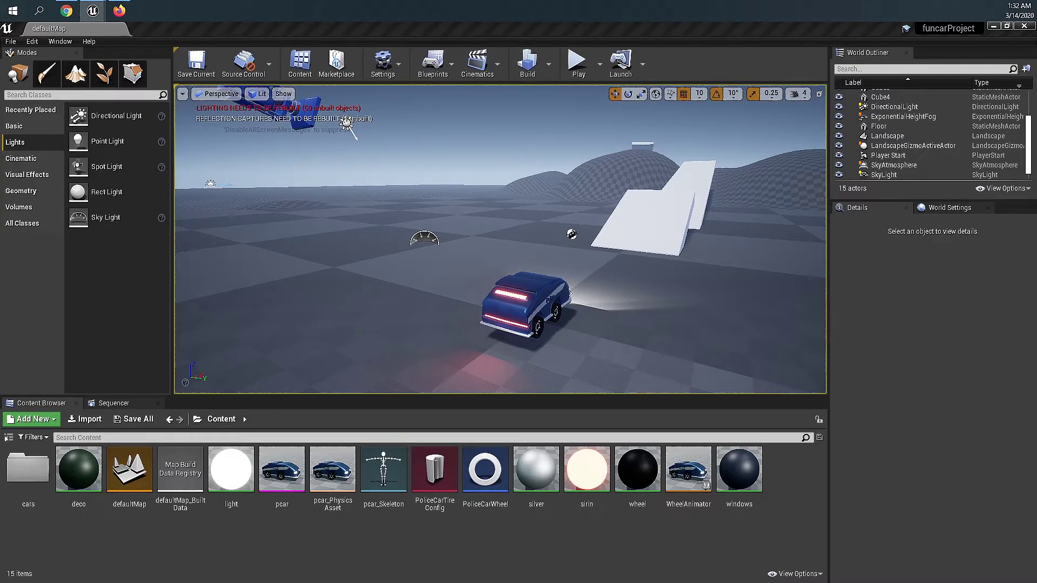
# Confirm the Windows RawInput plugin is enabled under Built-In Input Devices, then close Plugins
pyautogui.click(32, 41)
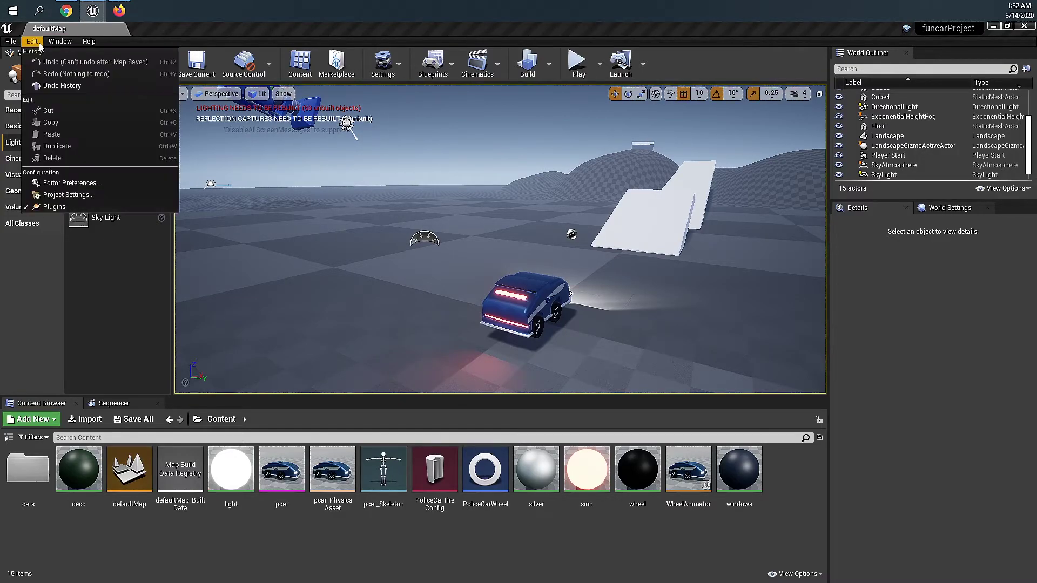
pyautogui.click(77, 204)
pyautogui.moveTo(306, 54); pyautogui.dragTo(316, 56)
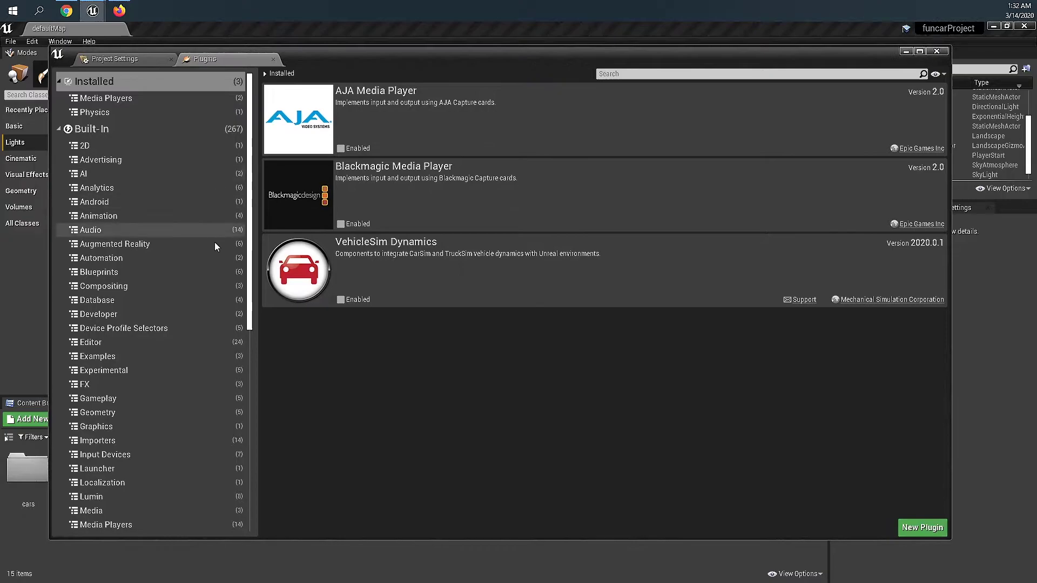
pyautogui.scroll(-5, 253, 254)
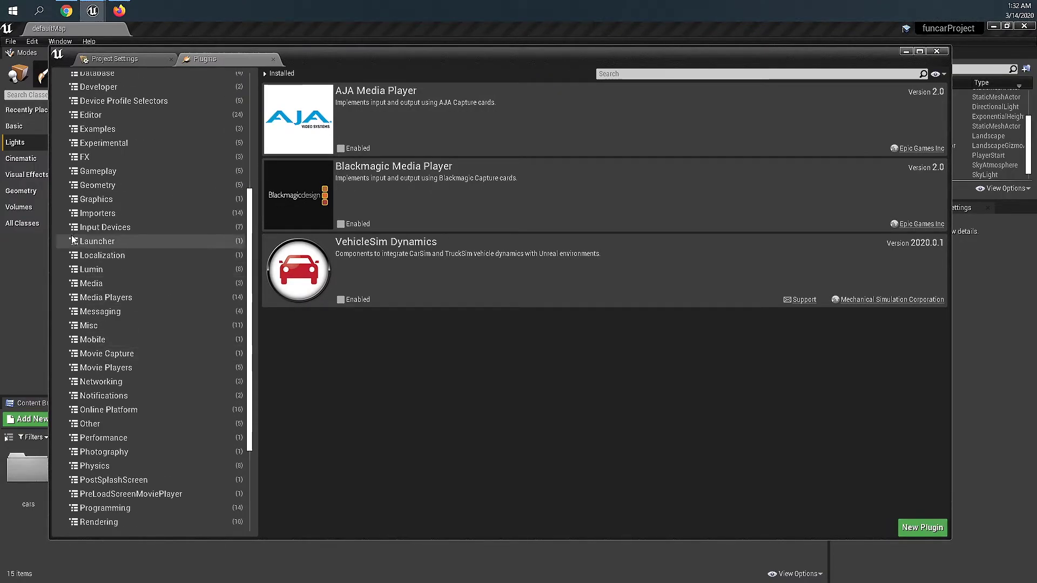
pyautogui.click(115, 228)
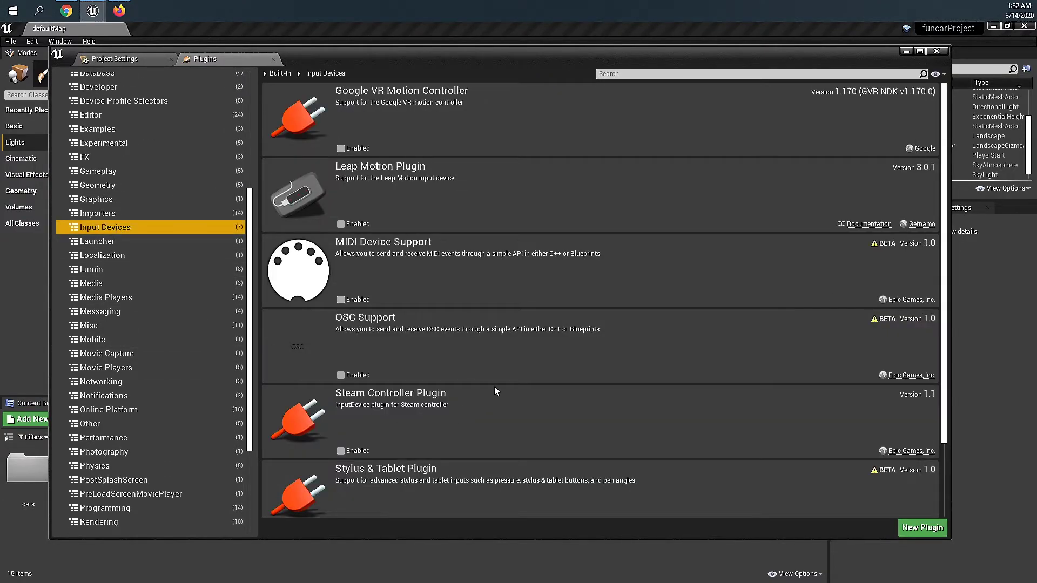
pyautogui.scroll(-3, 492, 400)
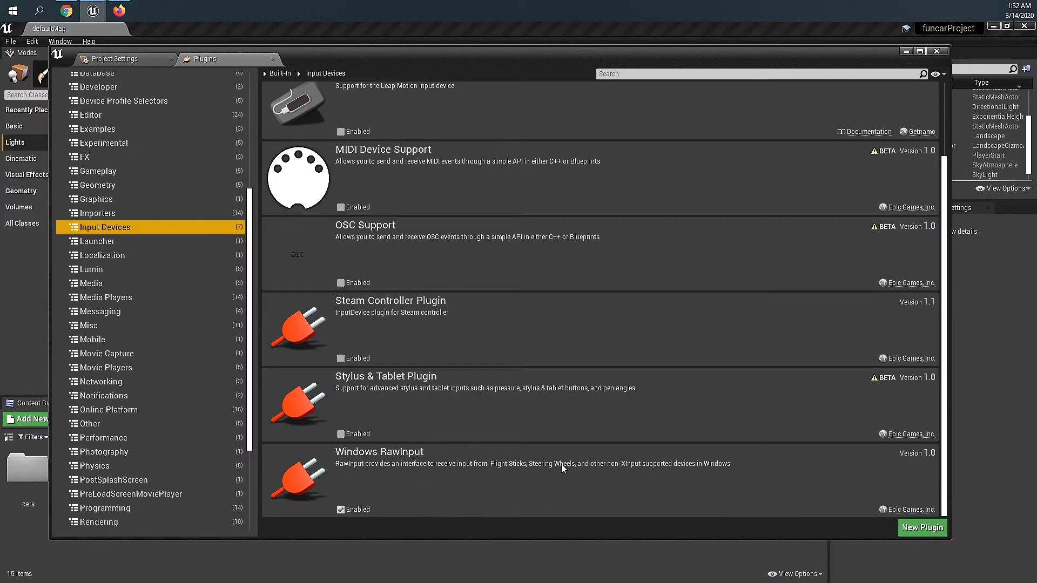
pyautogui.click(945, 52)
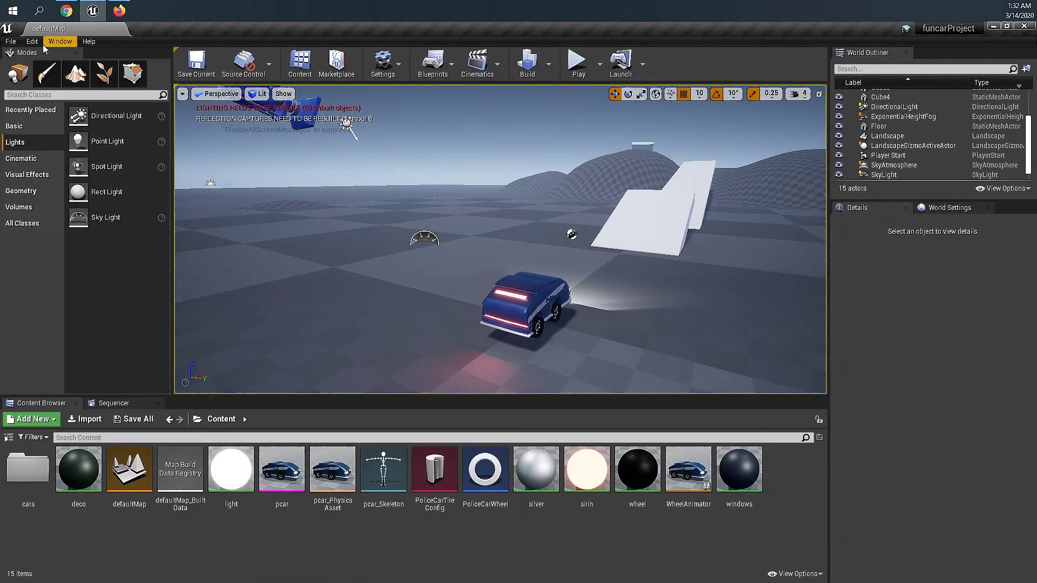
pyautogui.click(31, 41)
pyautogui.click(60, 41)
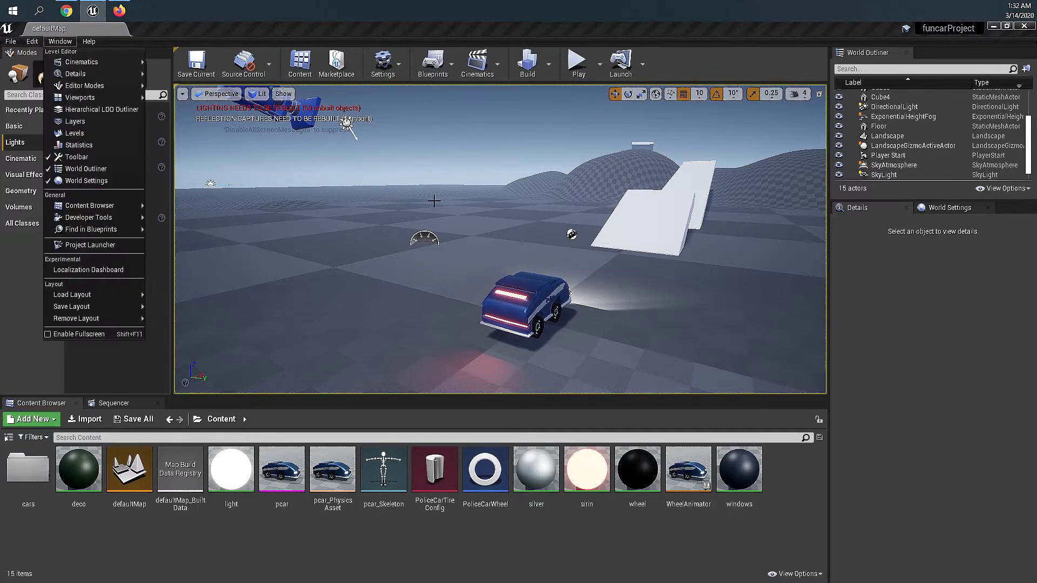
pyautogui.click(434, 201)
pyautogui.click(433, 201)
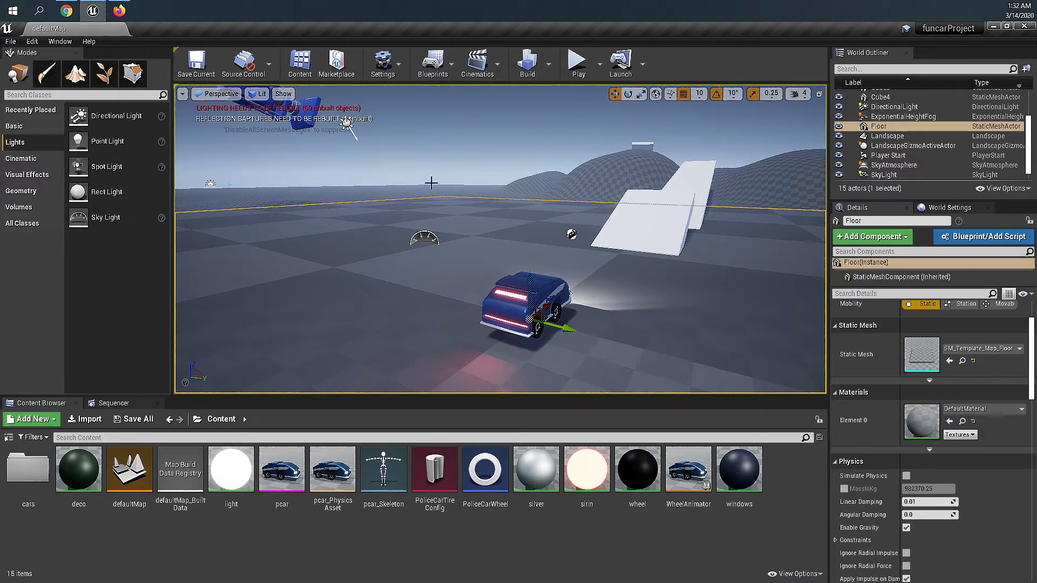
pyautogui.moveTo(431, 183); pyautogui.dragTo(409, 200, button='right')
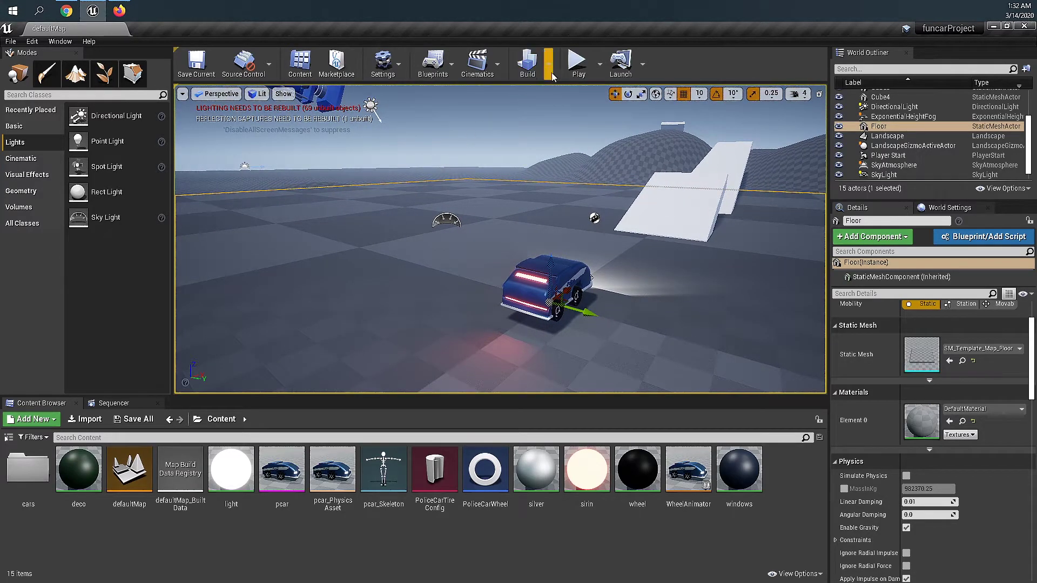
pyautogui.click(574, 64)
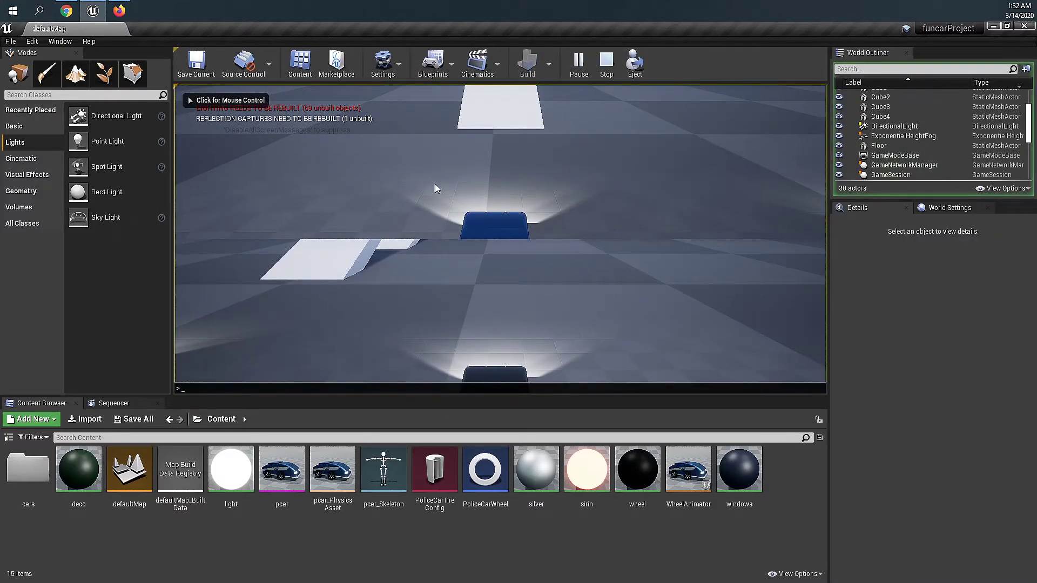
pyautogui.write('showdebug in')
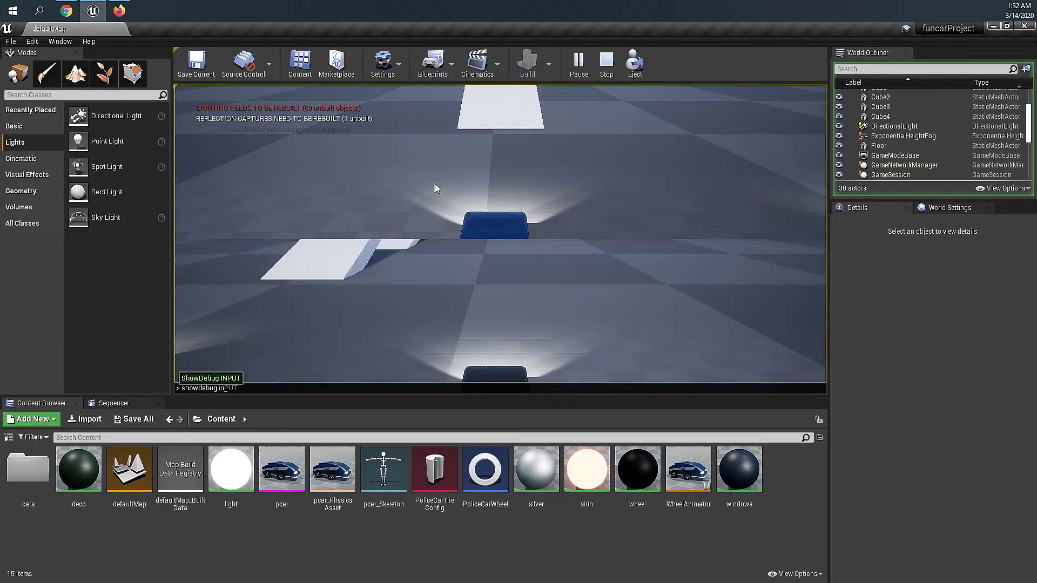
pyautogui.press('Return')
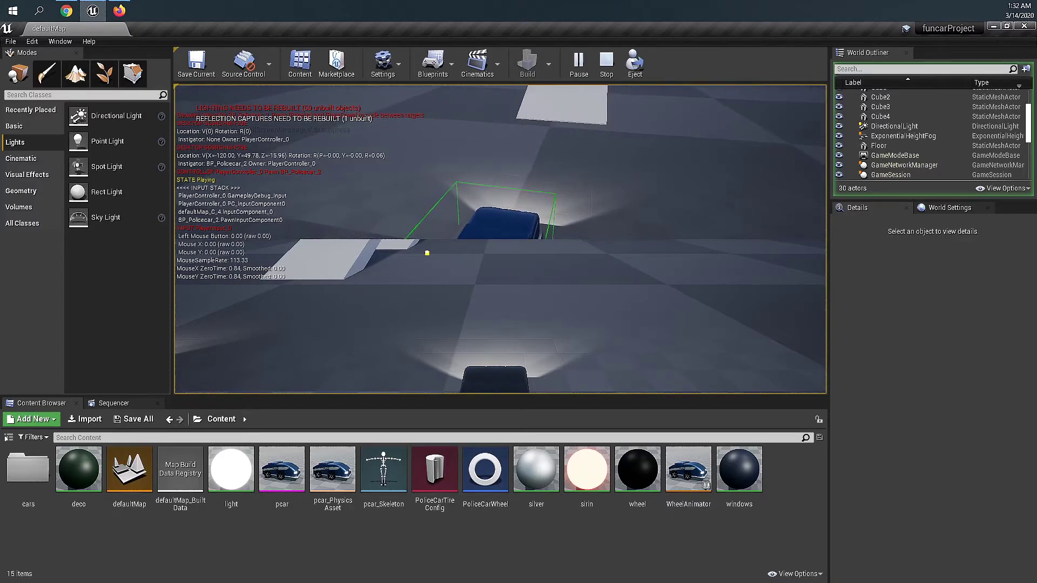
pyautogui.press('pagedown')
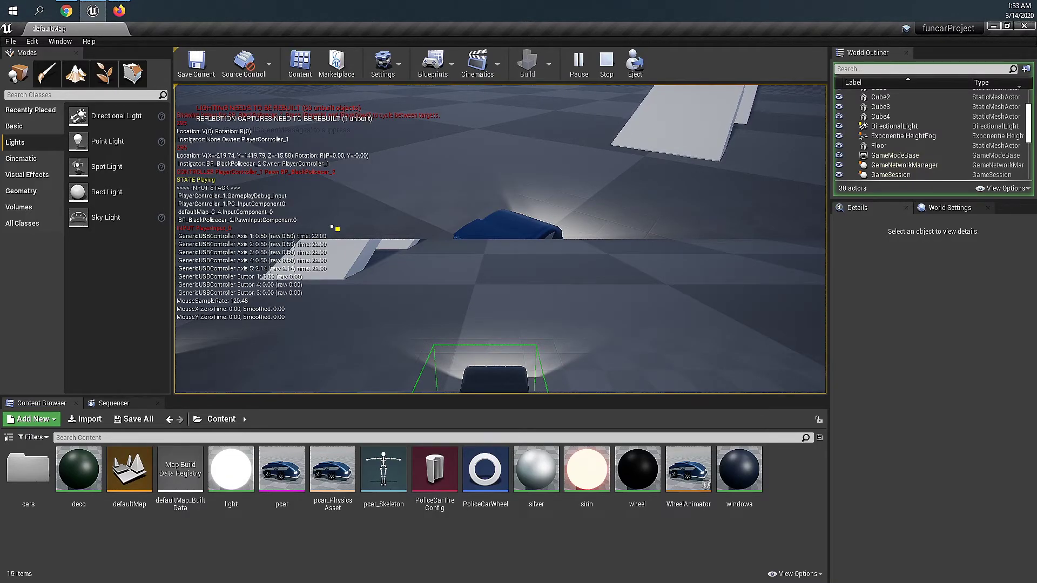
pyautogui.press('Escape')
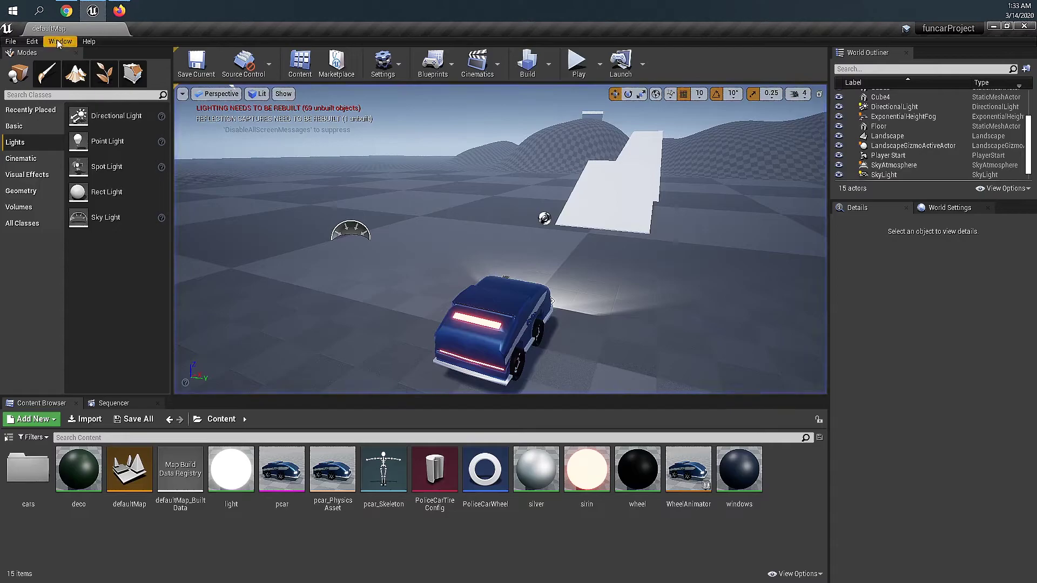
pyautogui.click(33, 41)
pyautogui.click(97, 195)
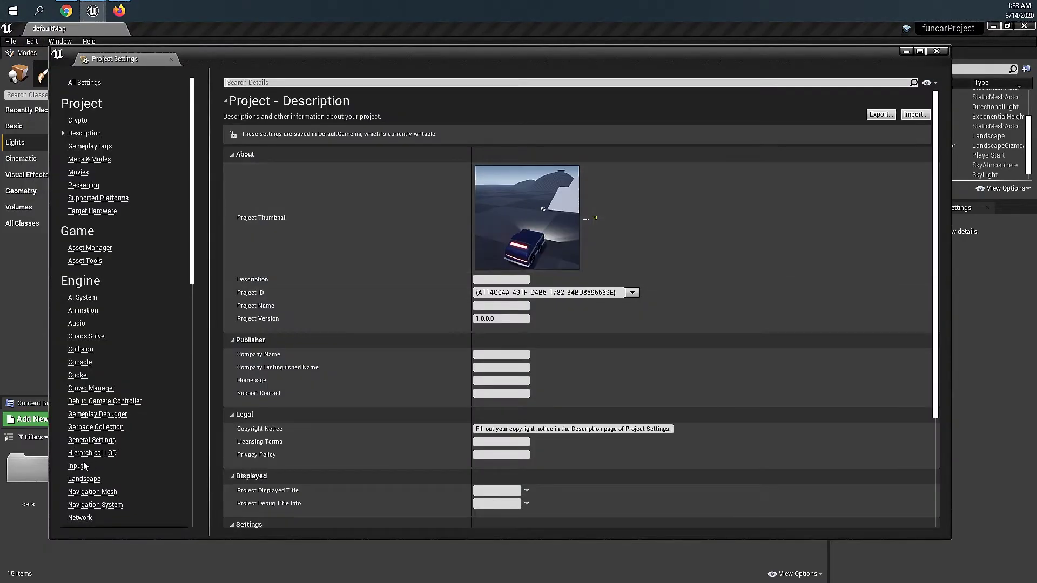
pyautogui.click(76, 466)
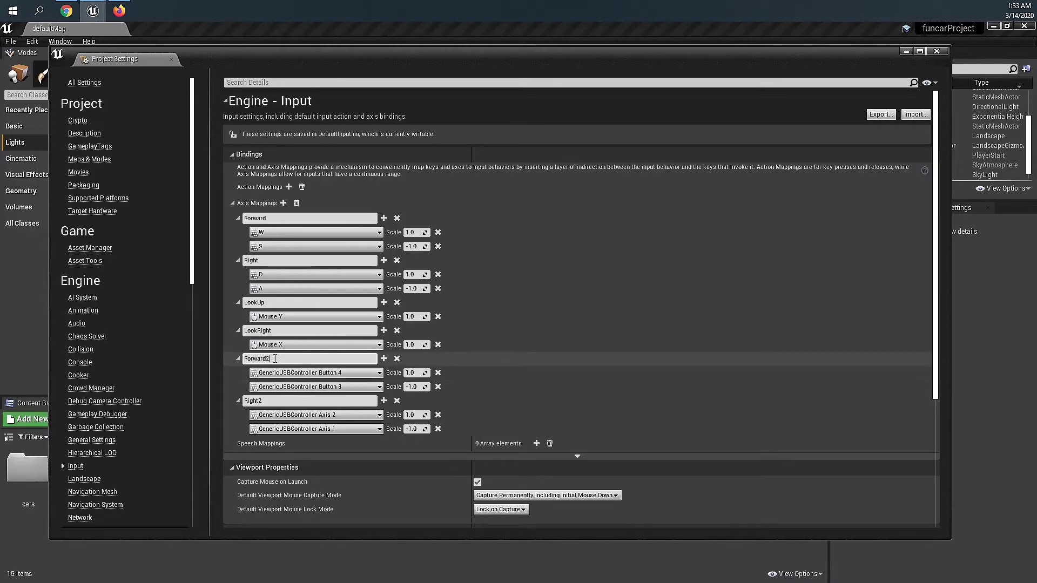
pyautogui.moveTo(275, 359); pyautogui.dragTo(257, 359)
pyautogui.click(262, 402)
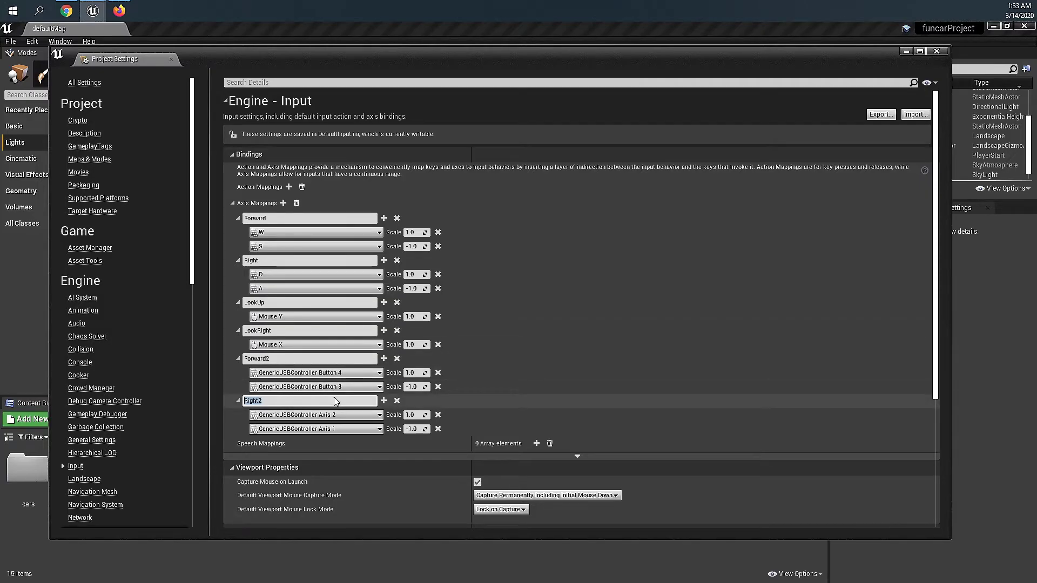
pyautogui.click(938, 52)
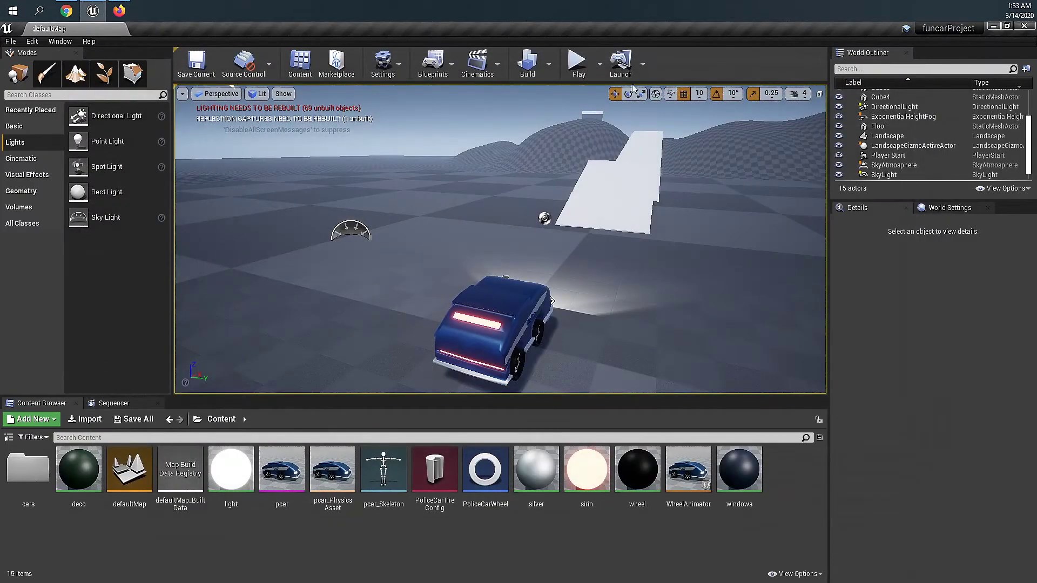
pyautogui.click(578, 66)
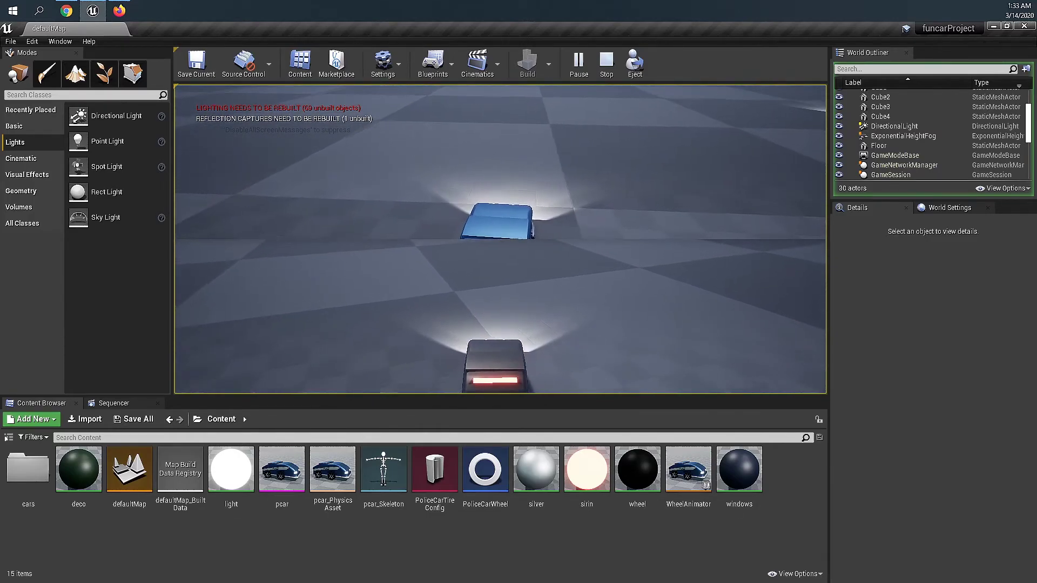
# Stop play and set Maps & Modes' Two Player Splitscreen Layout to Vertical
pyautogui.press('Escape')
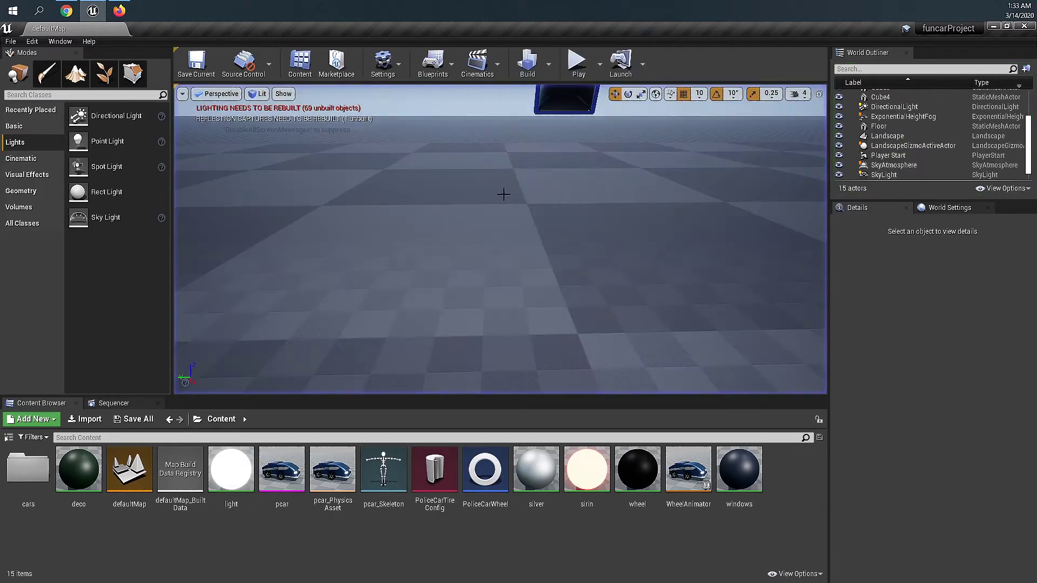
pyautogui.click(32, 42)
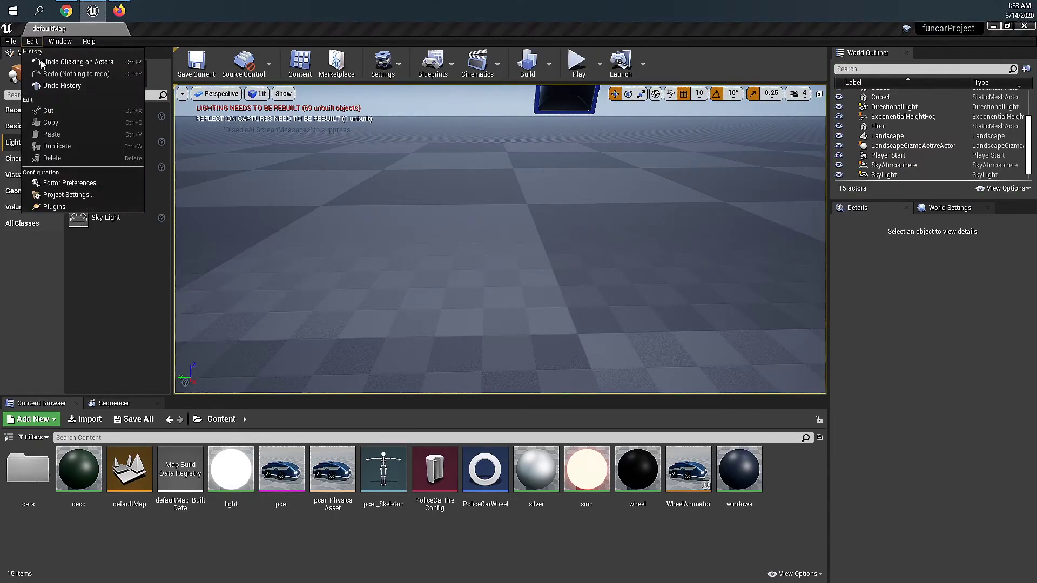
pyautogui.click(82, 197)
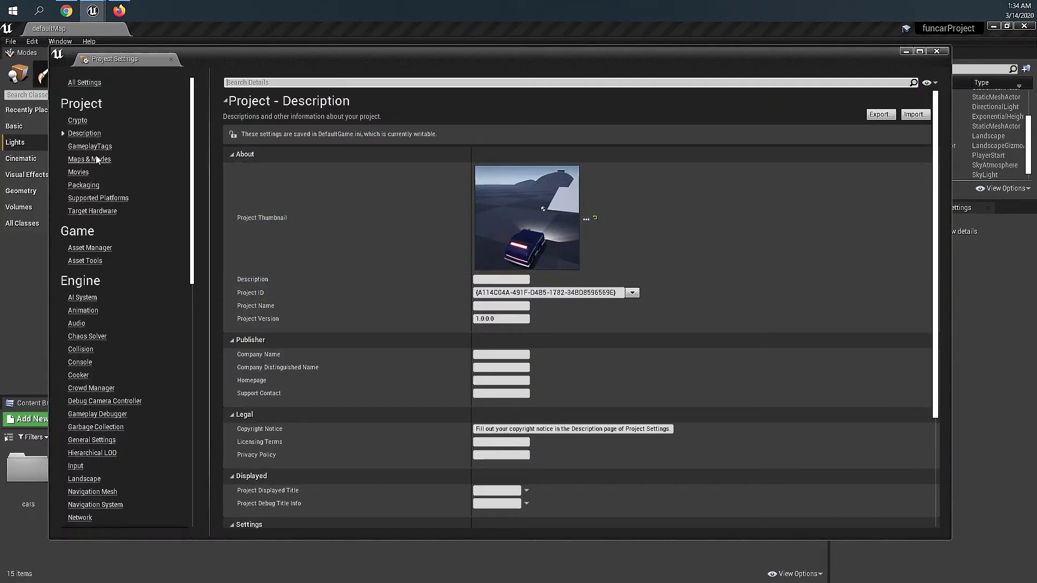
pyautogui.click(93, 162)
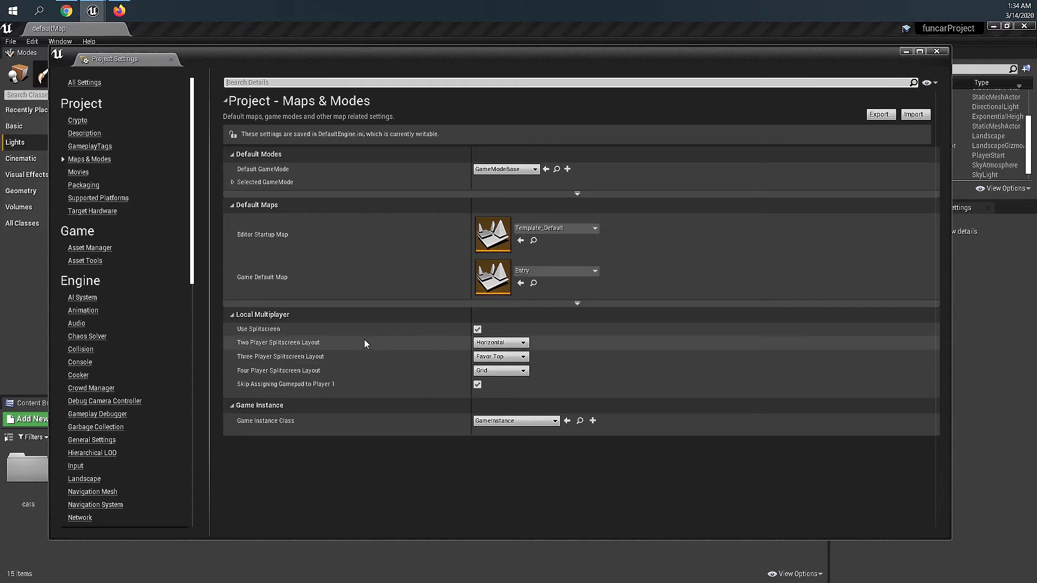
pyautogui.click(508, 343)
pyautogui.click(491, 360)
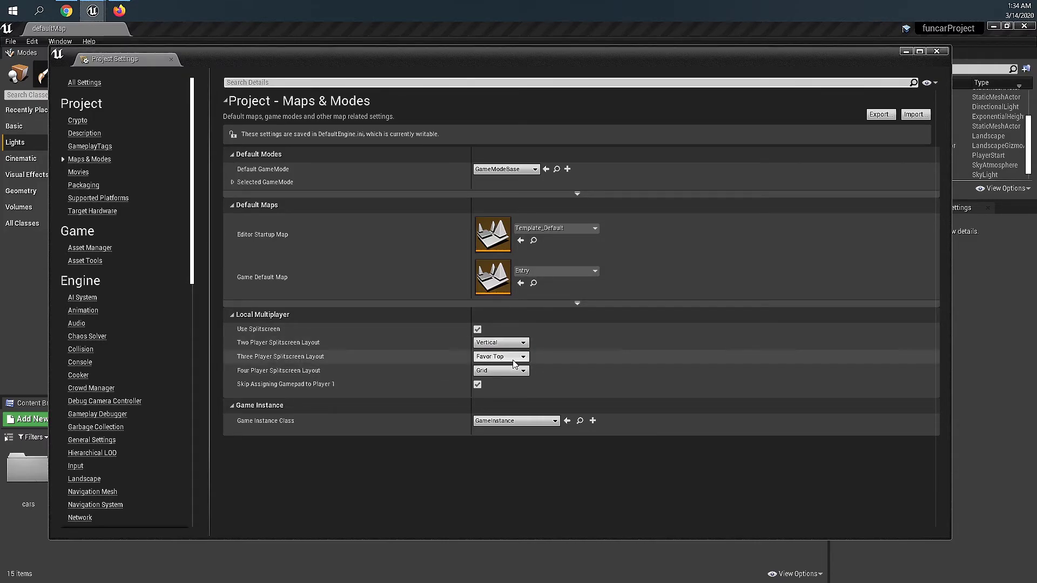
pyautogui.click(937, 50)
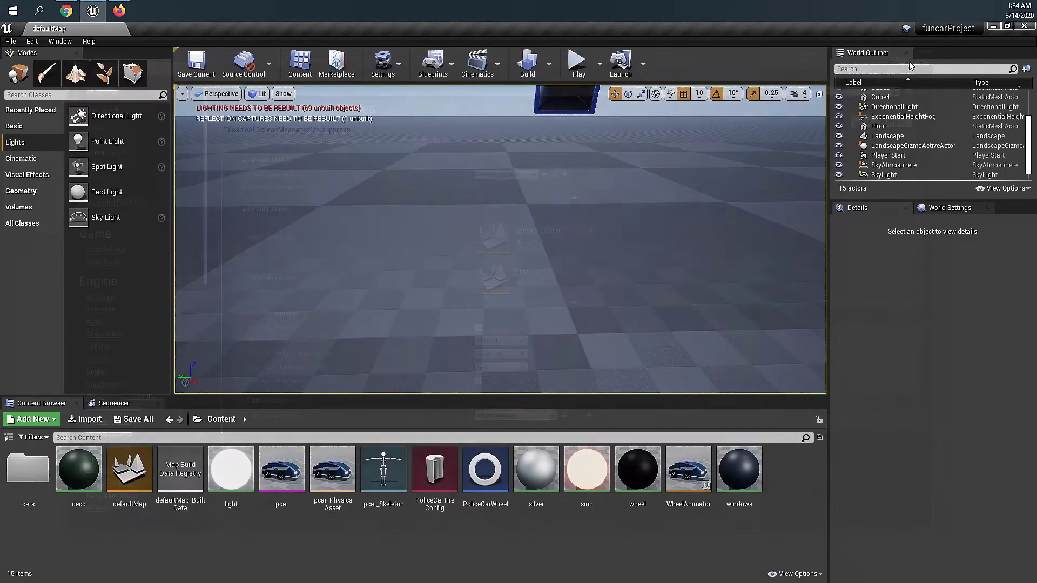
# Start split-screen play full screen and steer the black car right and left past the blue car
pyautogui.click(577, 71)
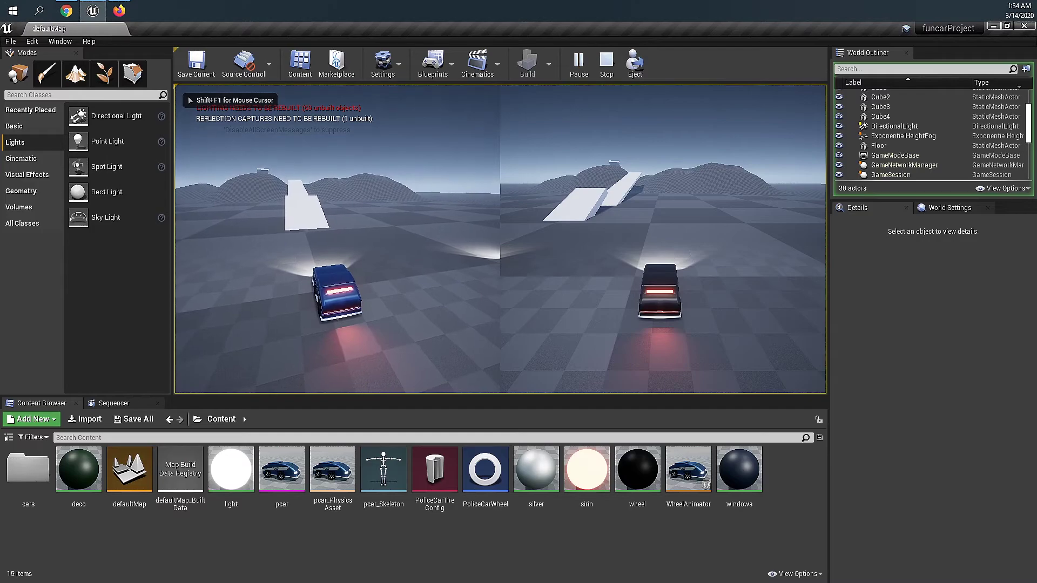
pyautogui.hotkey('shift', 'F1')
pyautogui.press('F11')
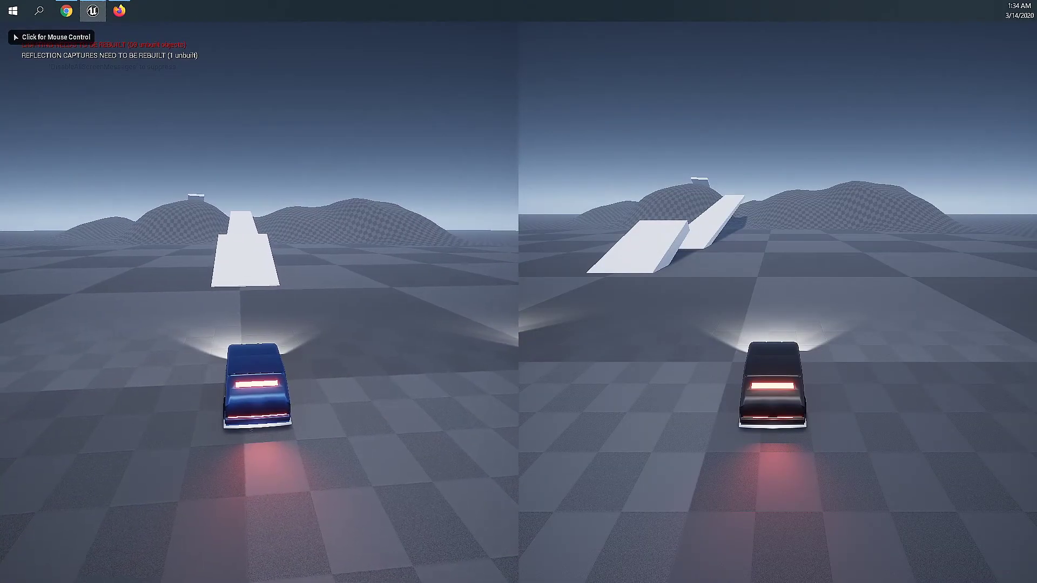
pyautogui.press('Right')
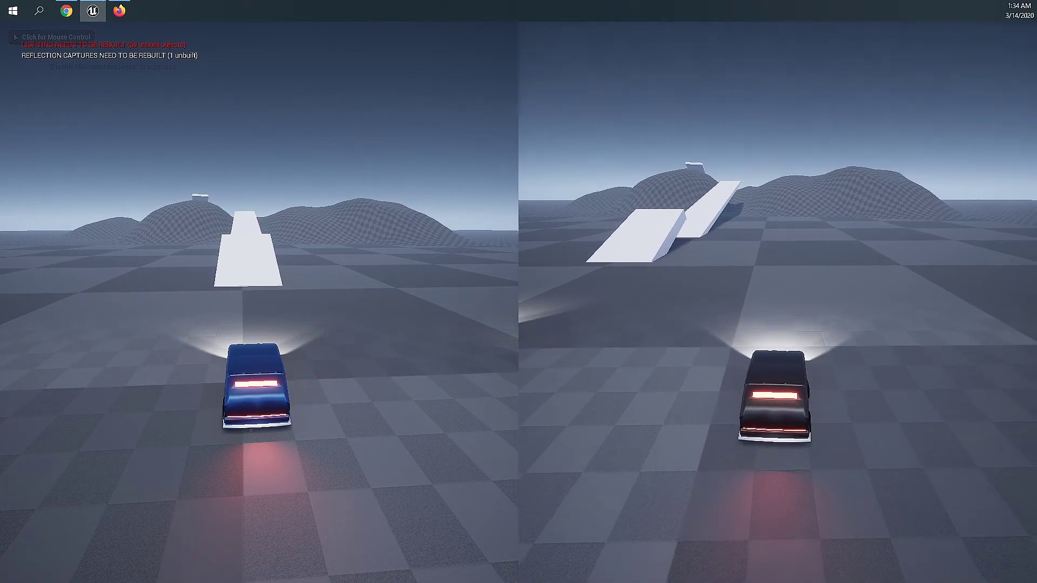
pyautogui.press('Left')
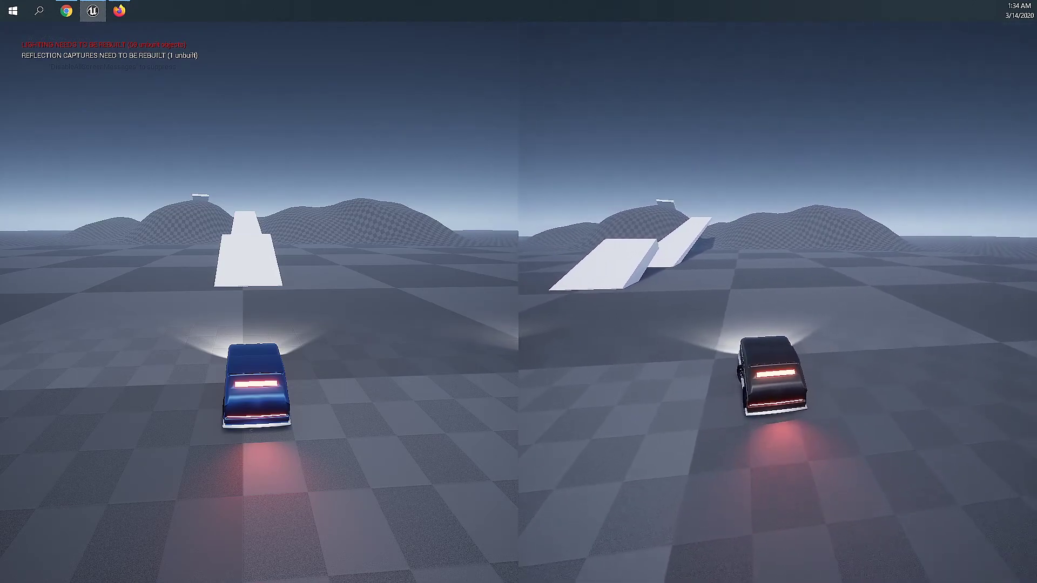
pyautogui.press('Left')
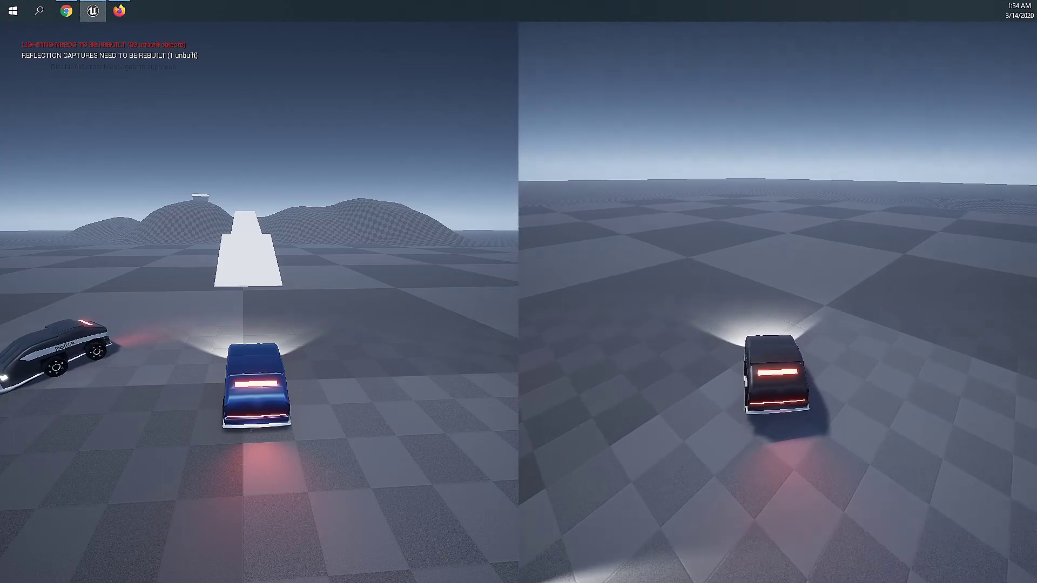
# Drive the blue car up the white ramp toward the black car, then end the session
pyautogui.press('w')
pyautogui.press('a')
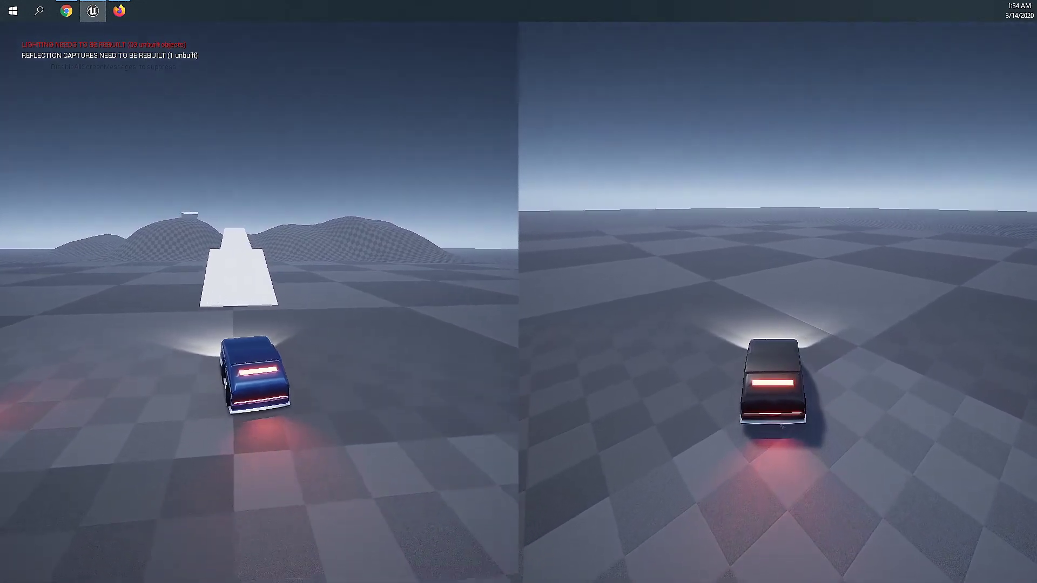
pyautogui.press('d')
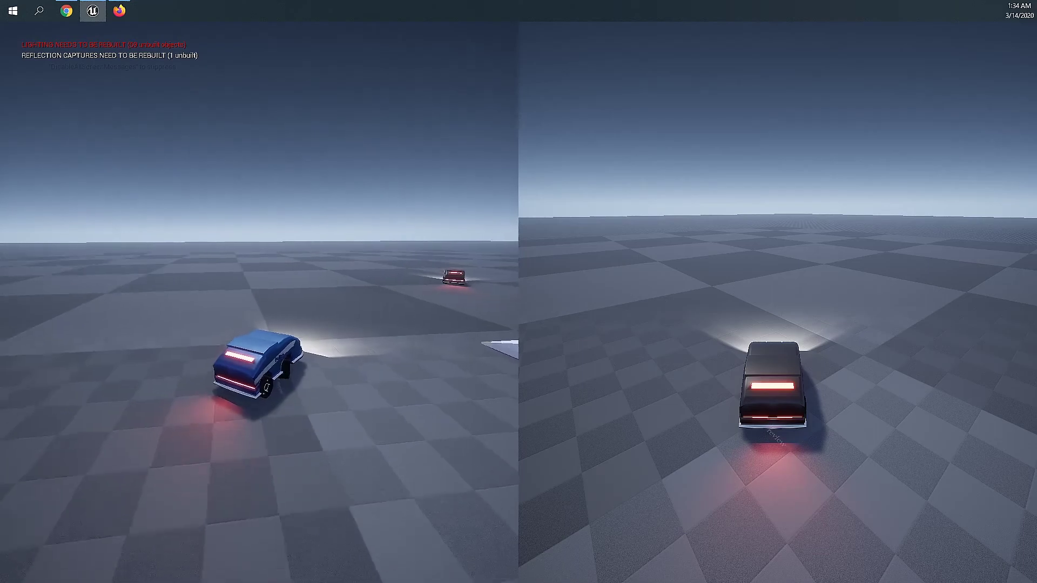
pyautogui.press('w')
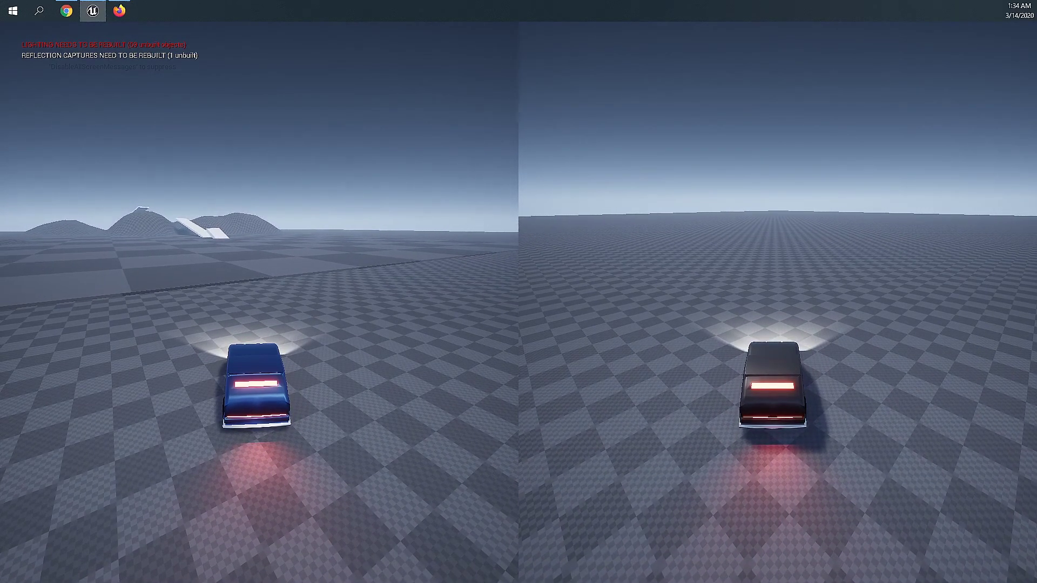
pyautogui.press('Escape')
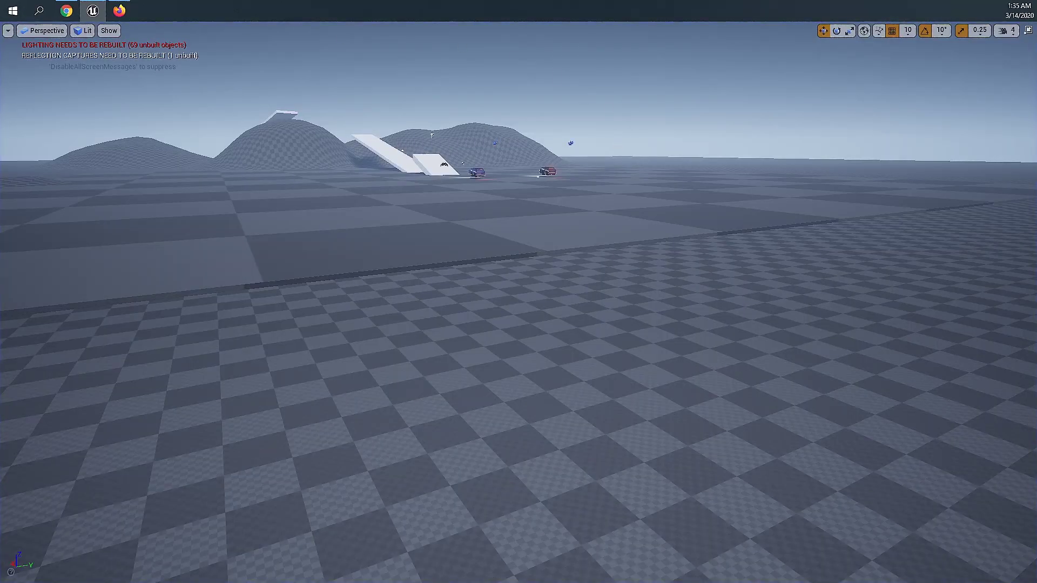